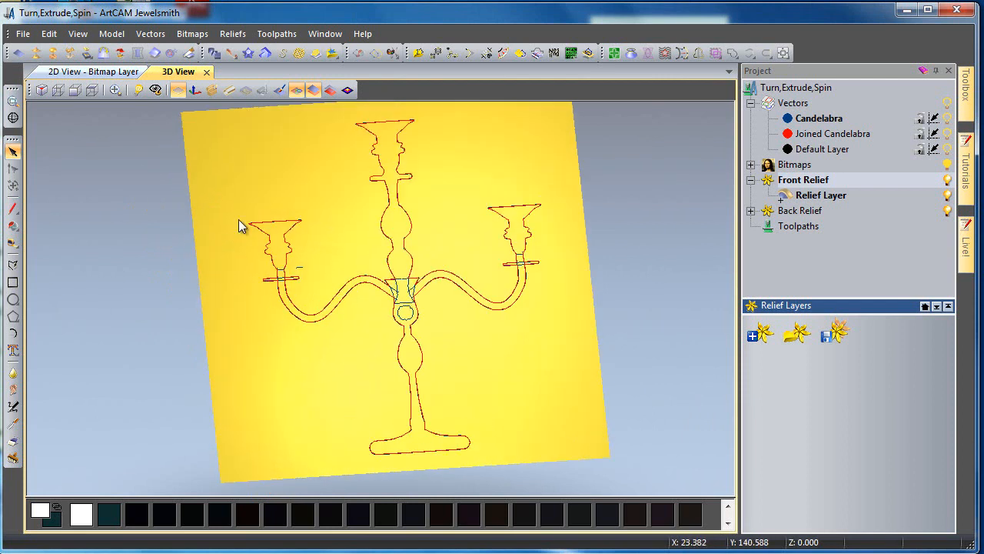
Hide the Joined Candelabra vector layer and select the Candelabra layer in the project tree
scroll(238, 220, up, 5)
middle_drag(238, 219, 318, 250)
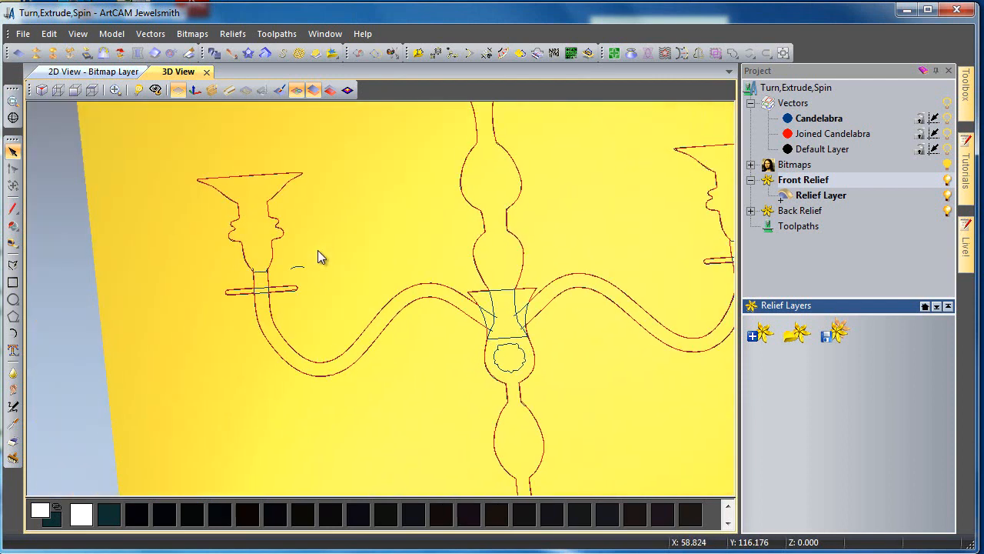
click(939, 137)
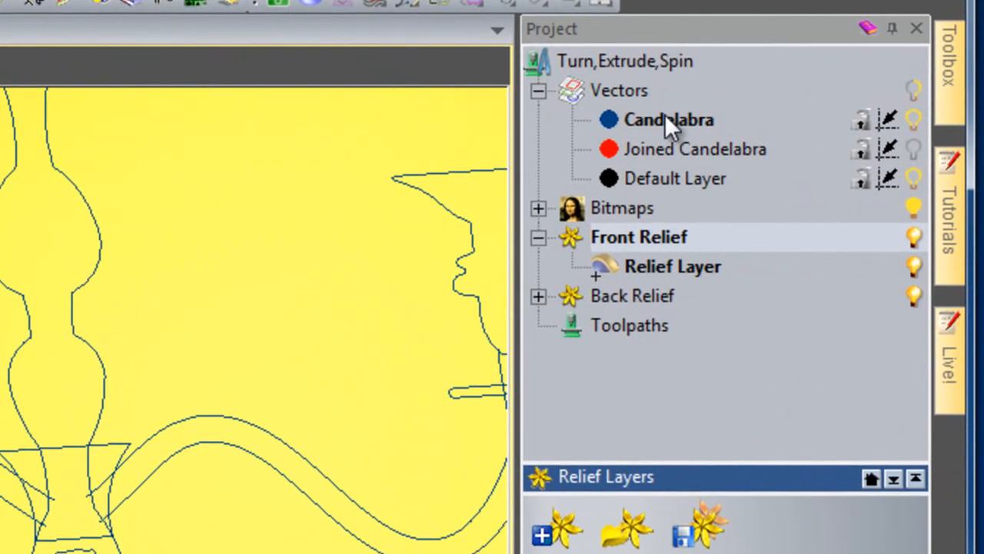
click(678, 119)
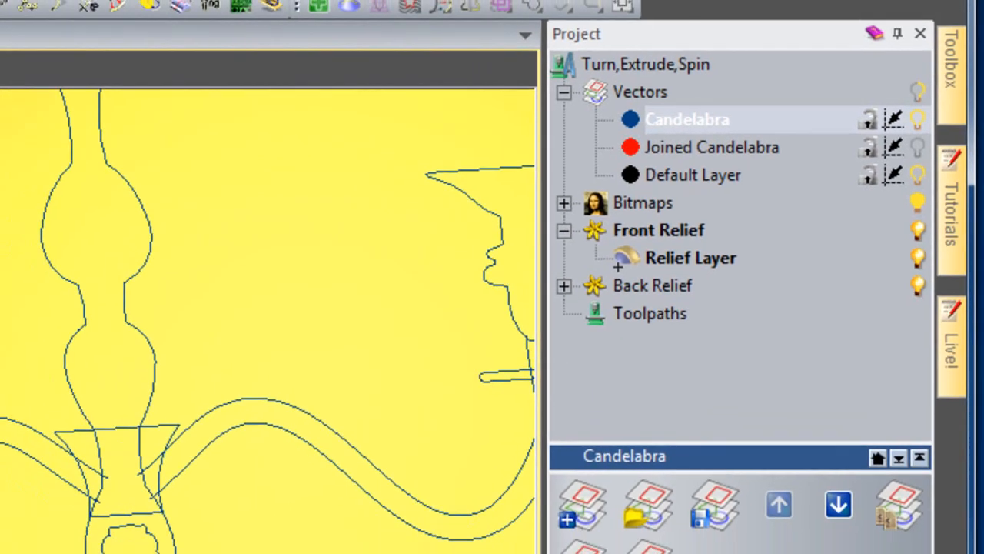
Select the half profile of the left arm's candle cup and start the Turn relief command
click(109, 187)
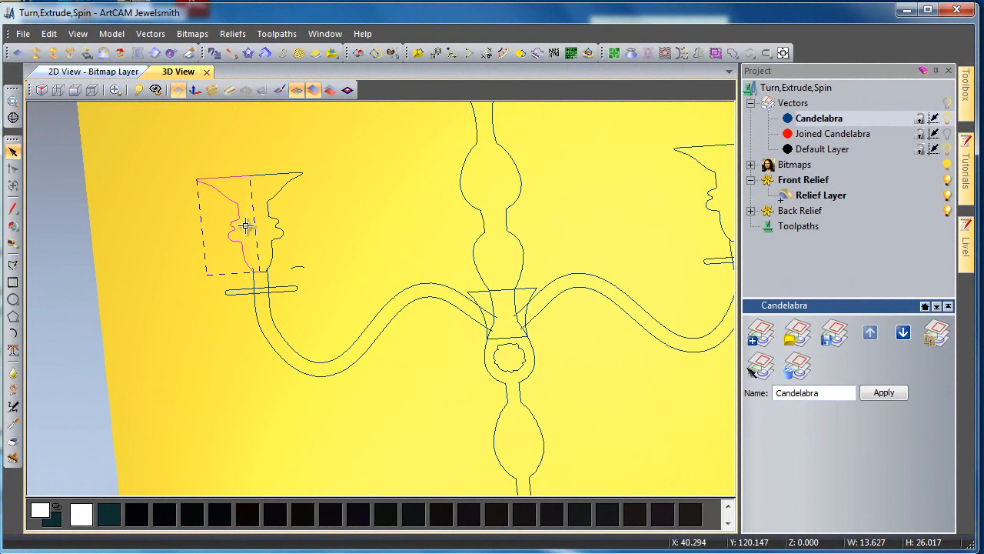
scroll(241, 185, up, 1)
click(242, 186)
middle_drag(242, 186, 277, 231)
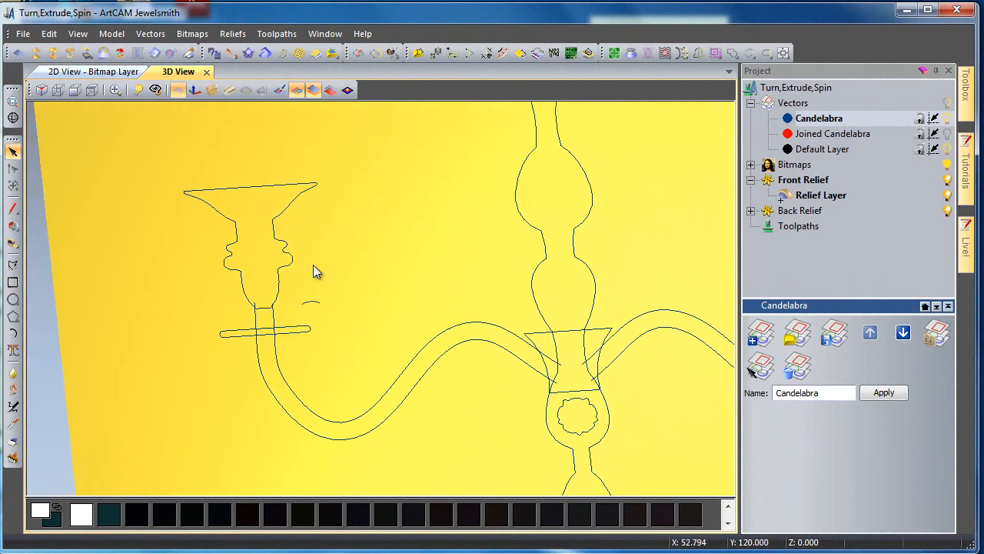
click(227, 277)
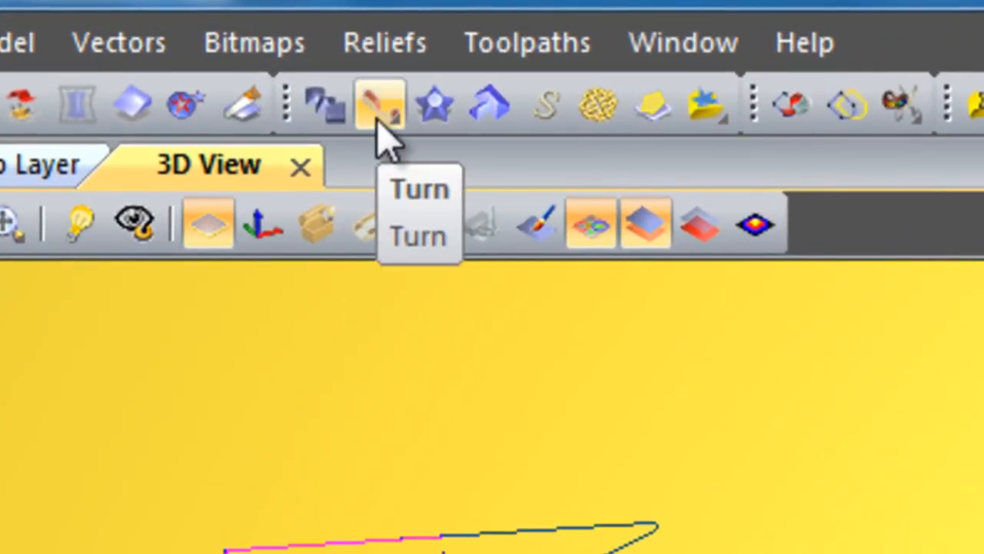
click(378, 122)
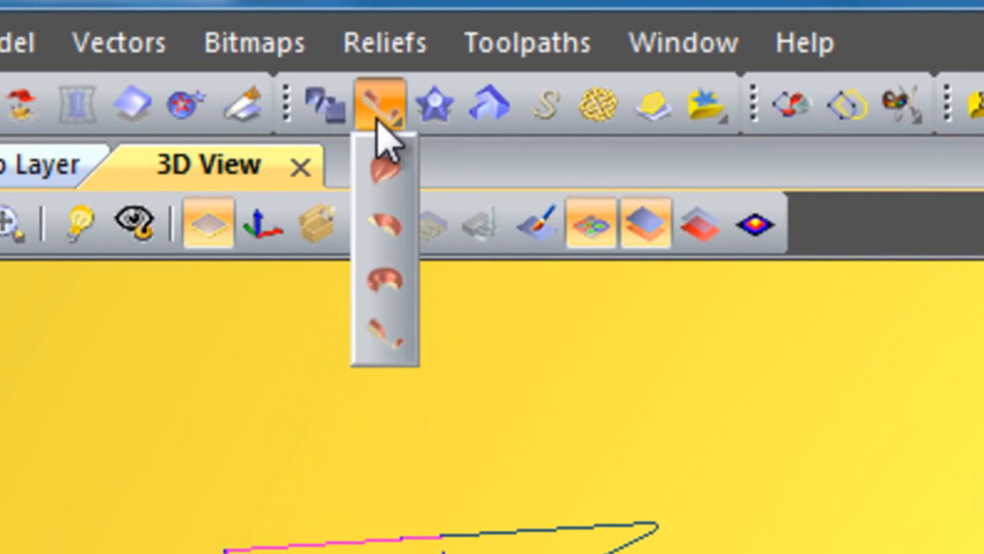
click(382, 184)
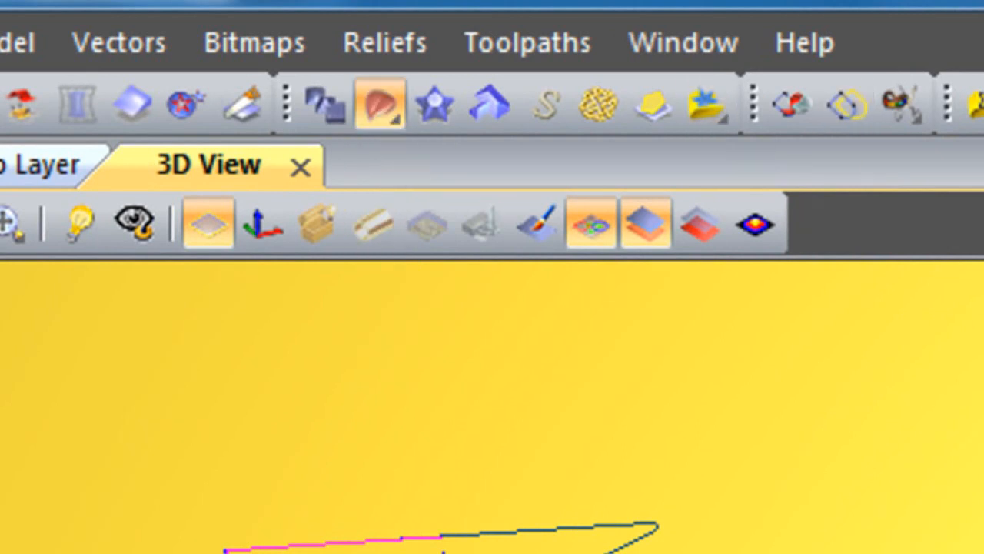
click(373, 111)
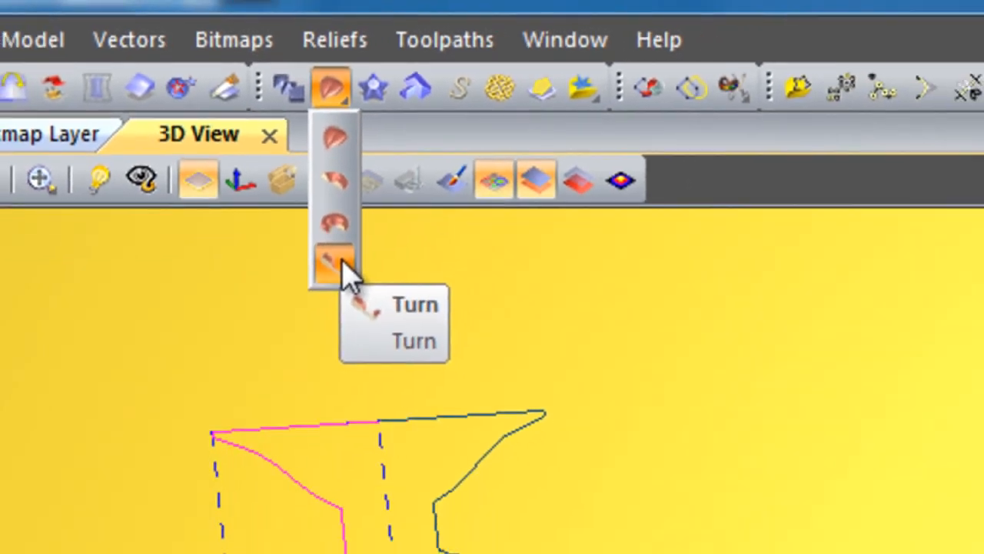
click(392, 330)
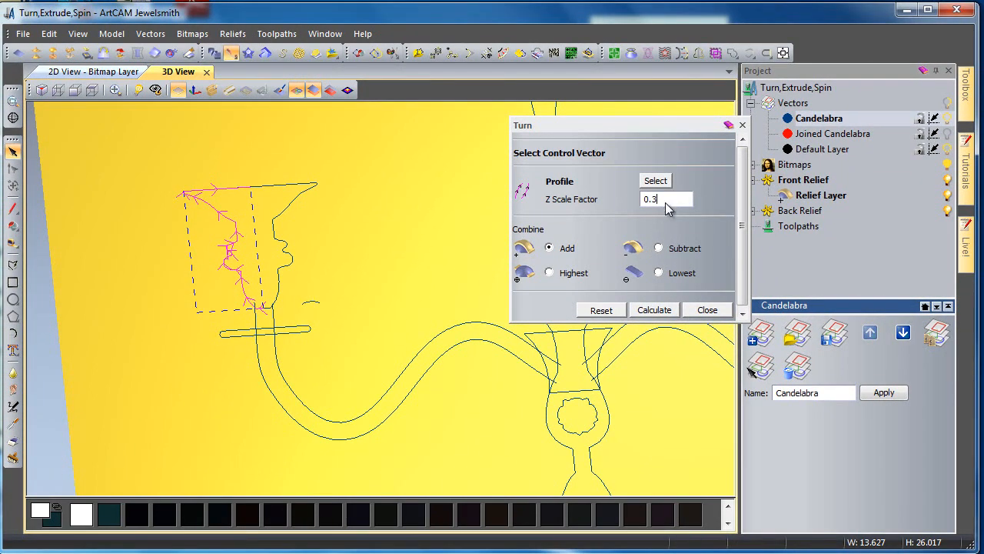
Try turning the left cup's profile with a Z scale factor of 0.2 added to the relief, and undo the turn
key(BackSpace)
text(2)
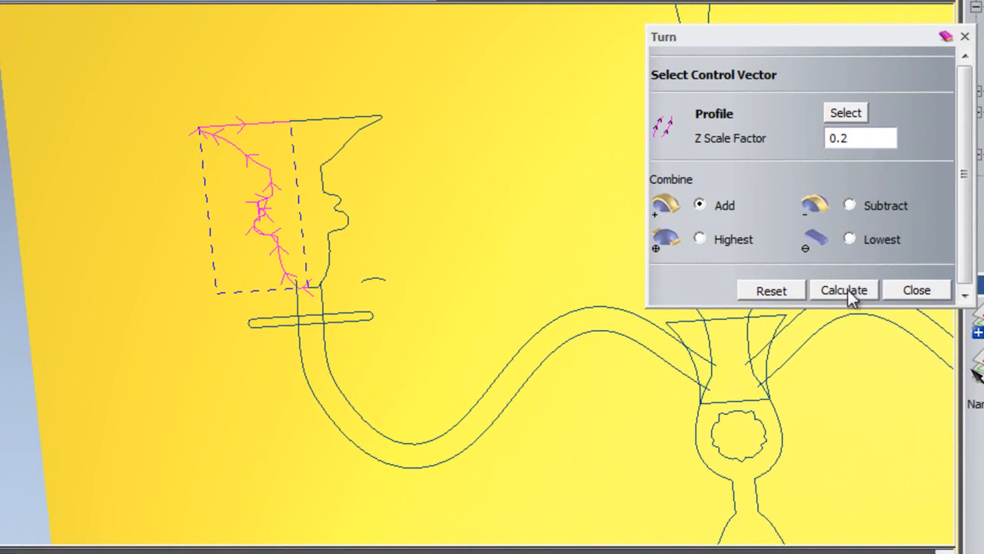
click(847, 289)
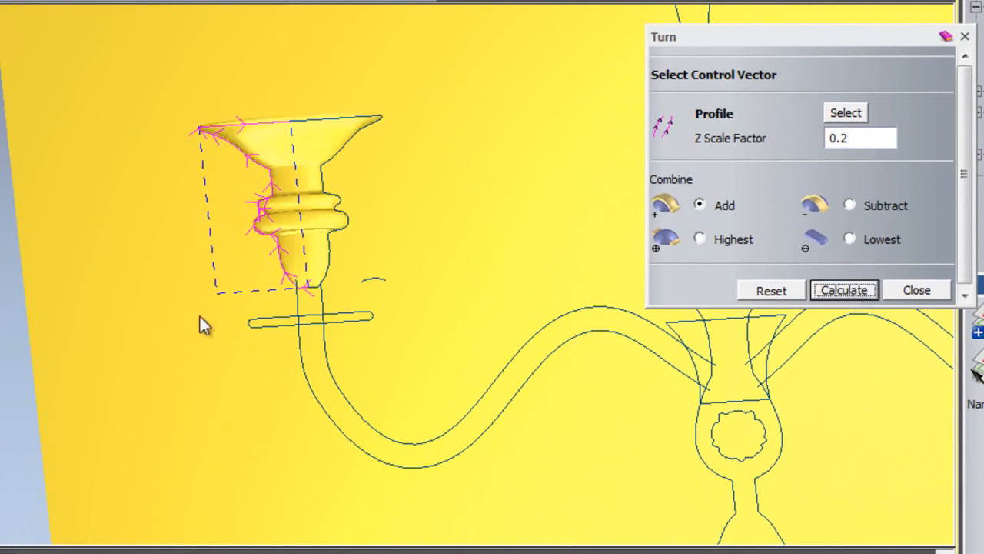
click(289, 263)
scroll(289, 262, up, 3)
middle_drag(289, 263, 641, 448)
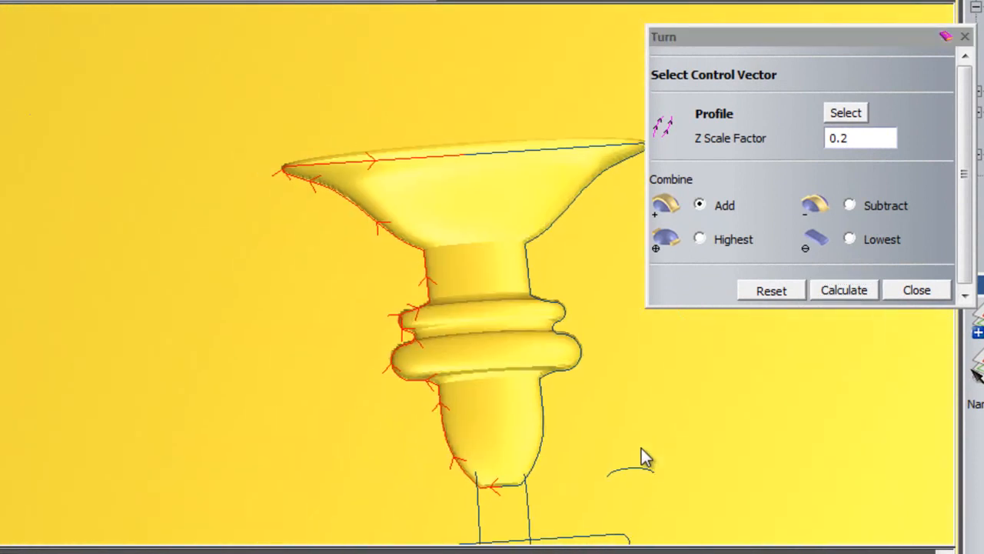
drag(459, 468, 506, 467)
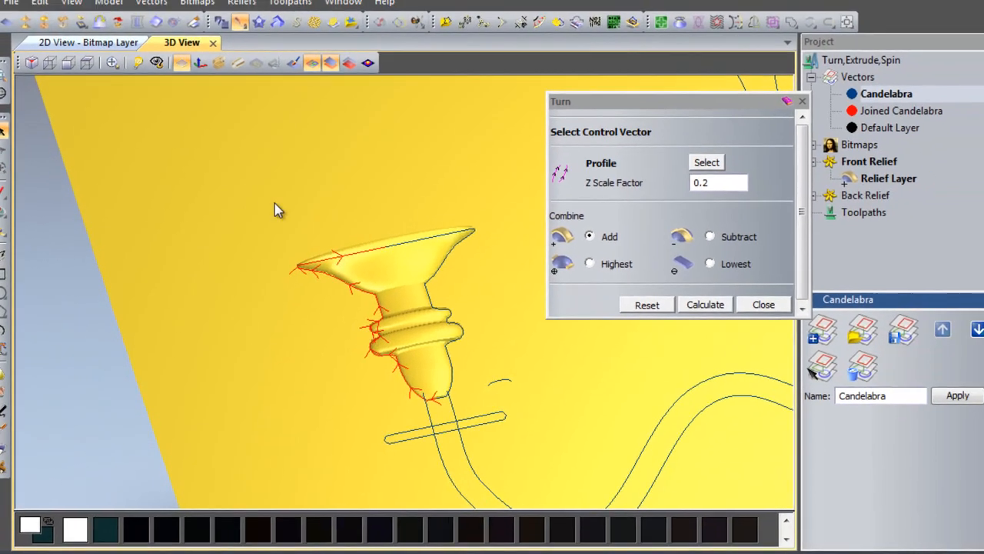
click(34, 1)
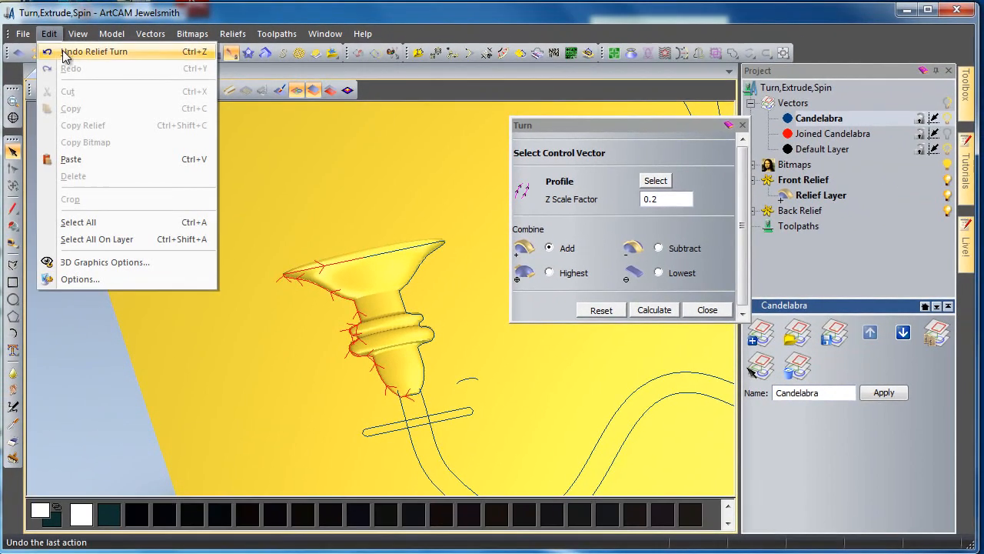
click(68, 51)
Turn the left cup's half profile into the relief with a Z scale factor of 0.4, combined by Add
middle_drag(452, 352, 371, 336)
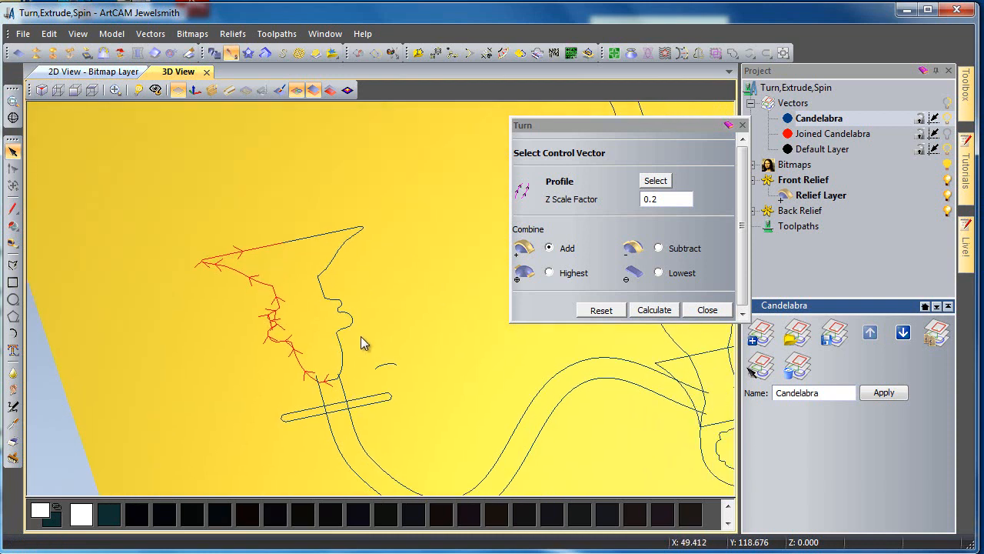
click(674, 199)
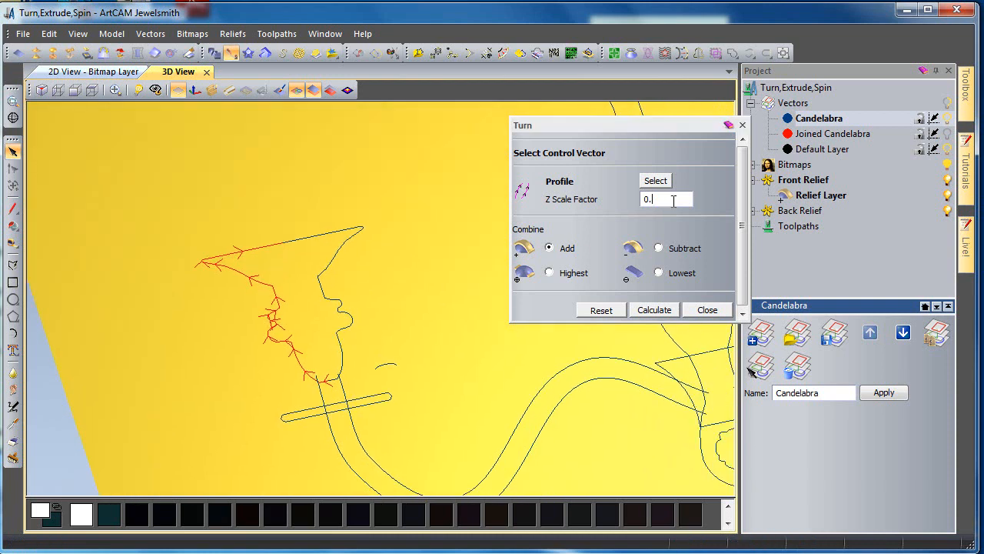
click(655, 310)
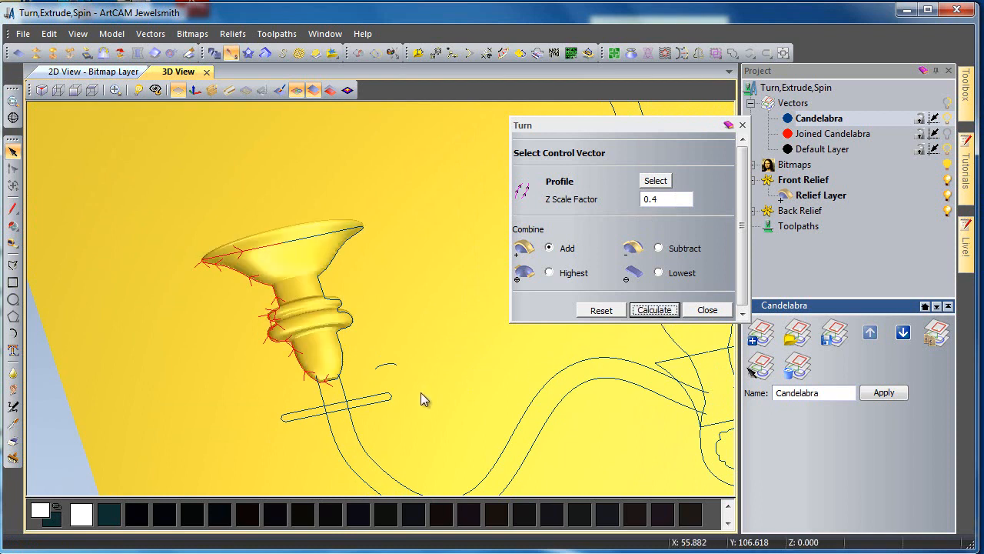
Turn the half profile of the thin disc below the left cup with a Z scale factor of 0.2, using Add
middle_drag(400, 427, 279, 333)
click(171, 321)
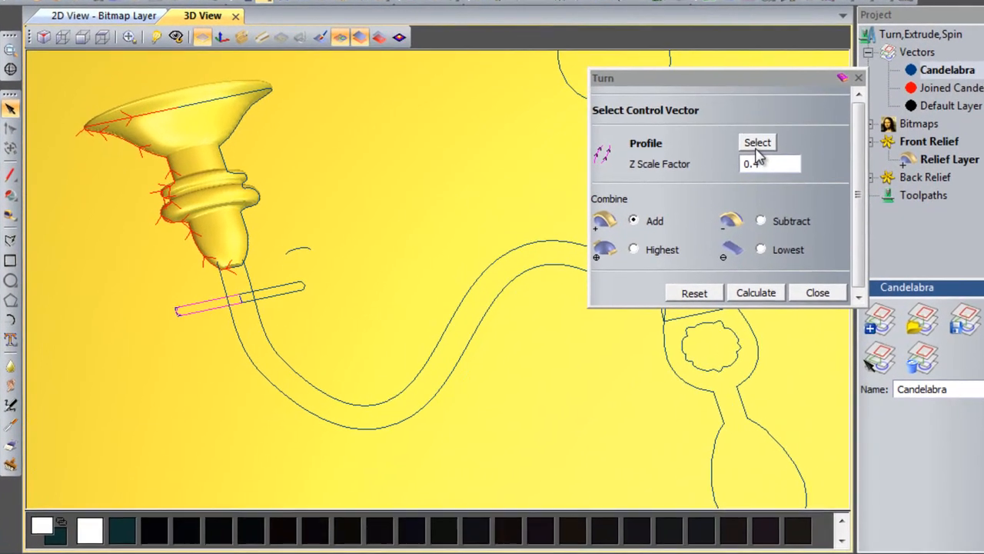
click(757, 145)
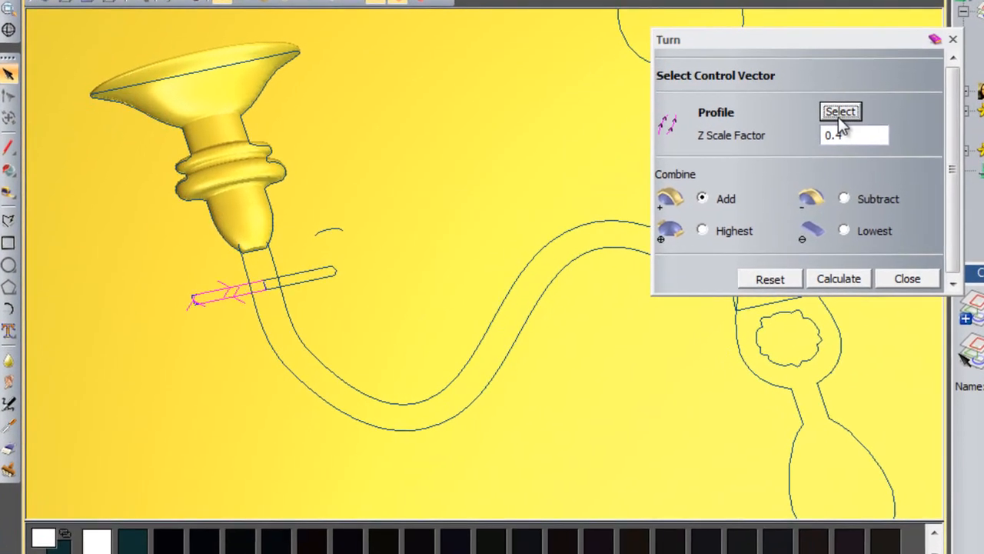
click(859, 131)
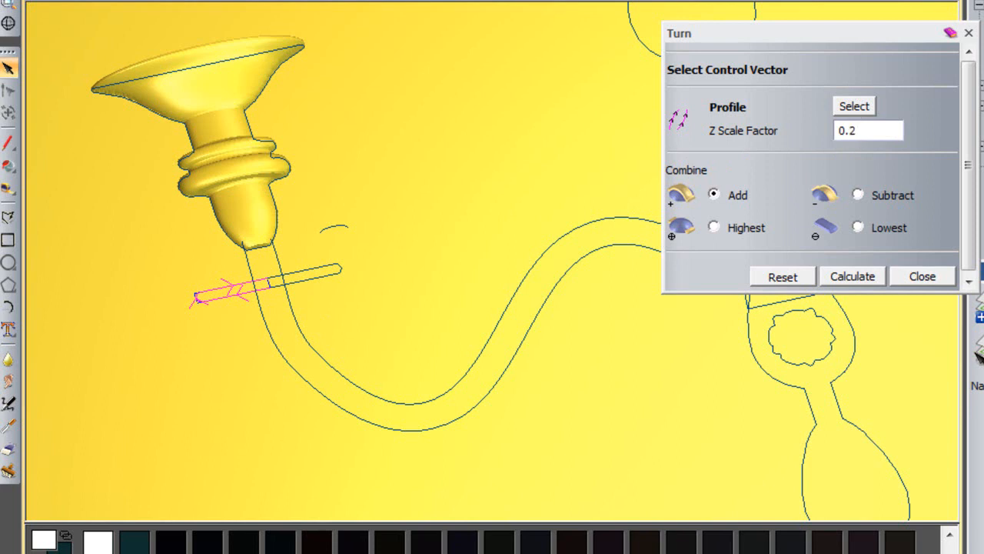
click(853, 276)
Turn the half profile of the right arm's candle cup with a Z scale factor of 0.4, using Add
middle_drag(407, 287, 389, 237)
scroll(389, 237, down, 3)
middle_drag(496, 253, 488, 279)
middle_drag(507, 194, 372, 277)
scroll(401, 261, down, 1)
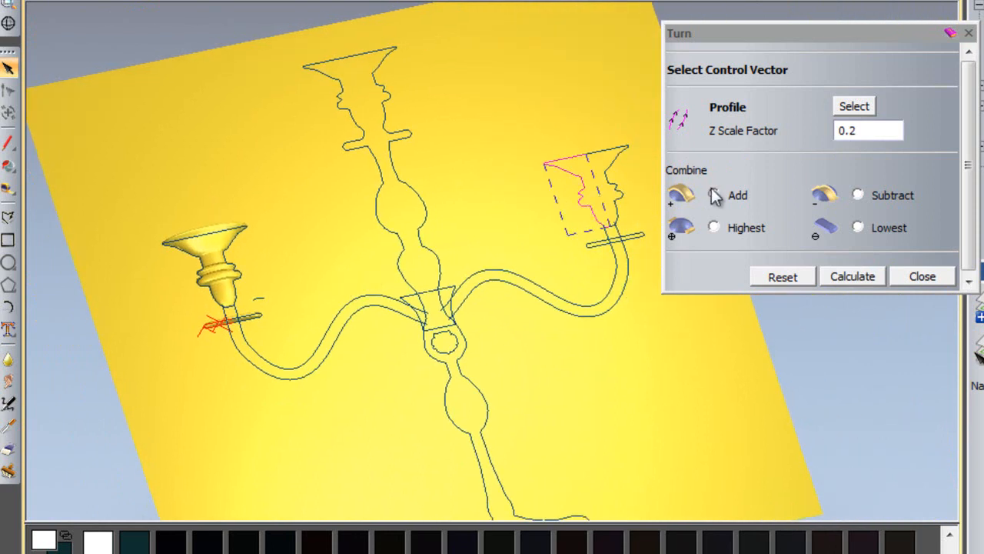
click(864, 130)
key(BackSpace)
text(4)
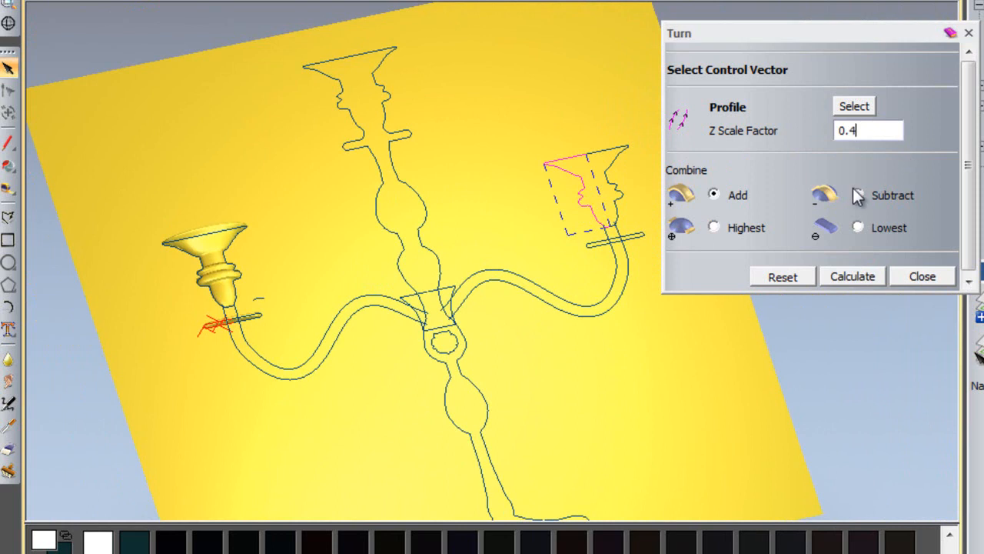
click(855, 108)
click(830, 271)
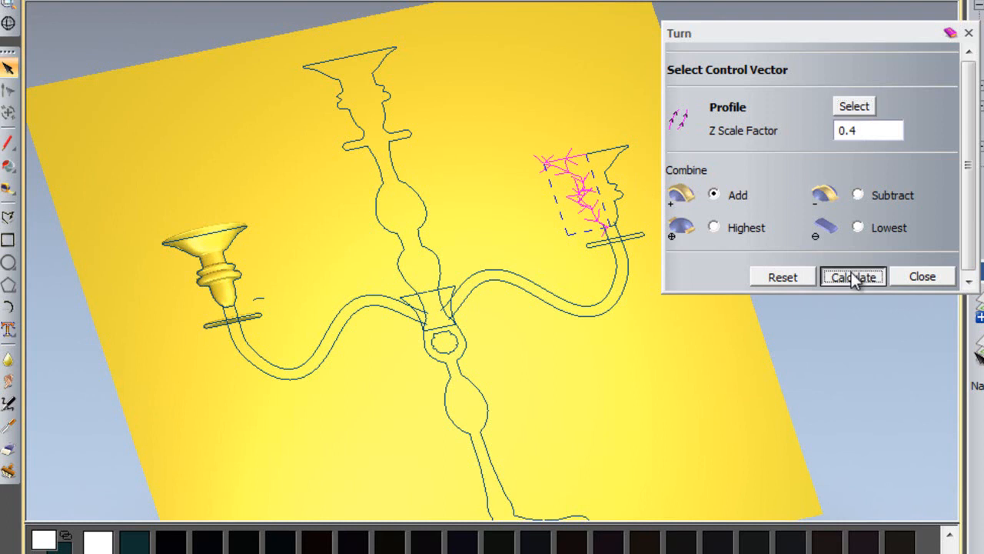
Turn the half profile of the thin disc below the right cup with a Z scale factor of 0.2, using Add
click(599, 259)
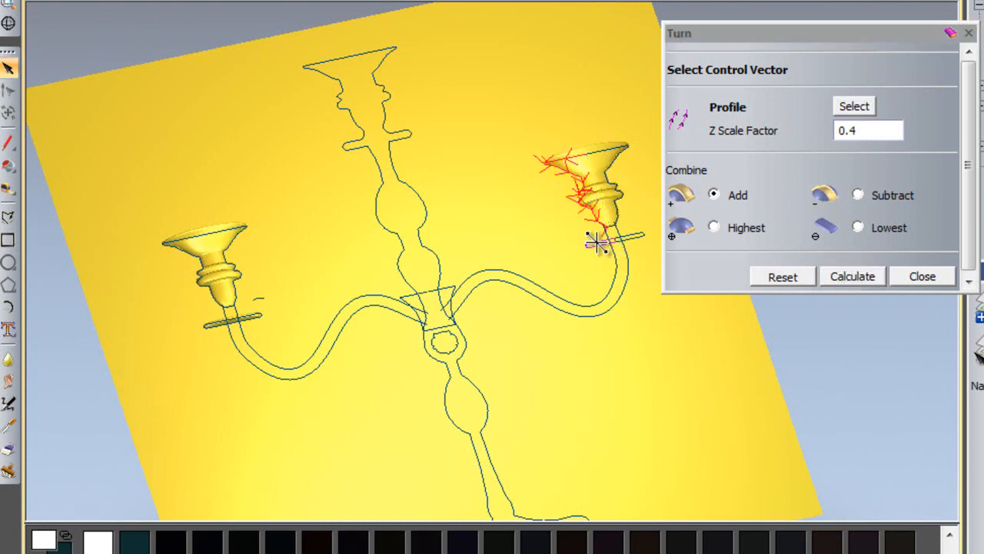
click(874, 130)
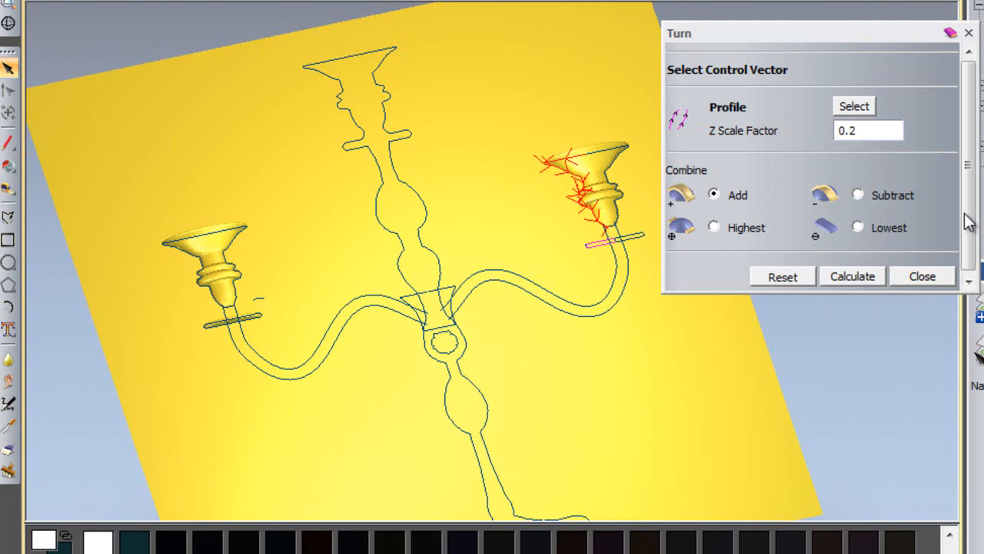
click(851, 106)
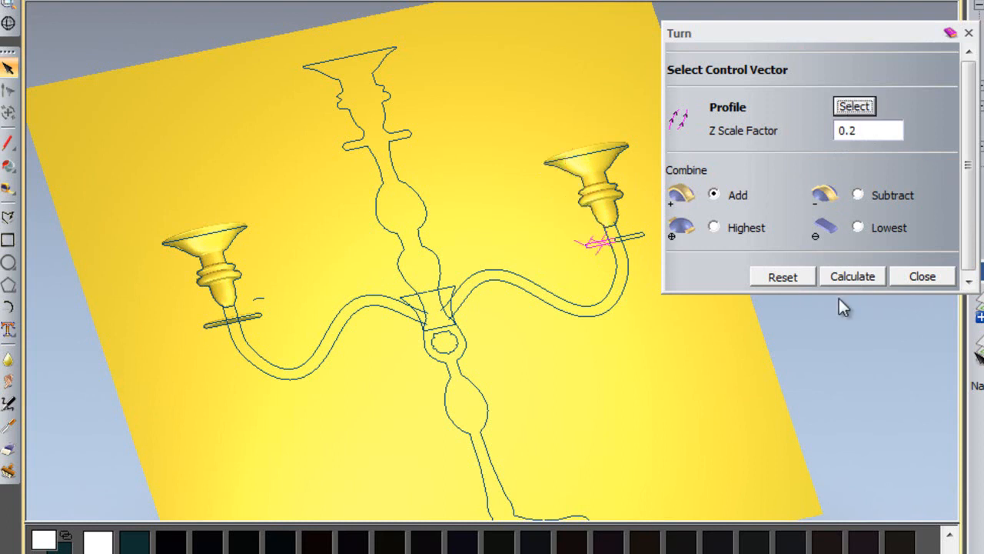
click(841, 277)
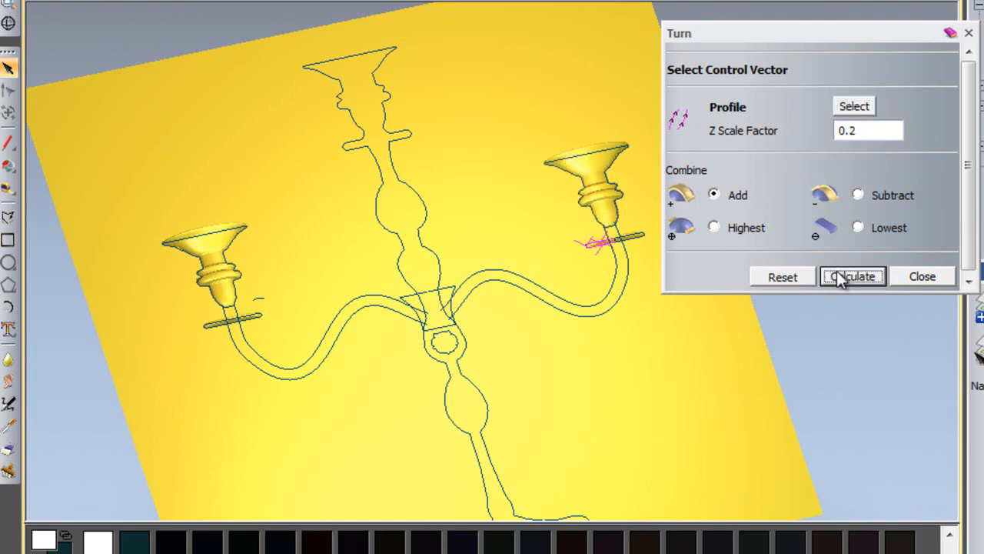
click(915, 275)
Select the candelabra's full-height central stem half profile and start the Turn command for it
middle_drag(489, 307, 366, 236)
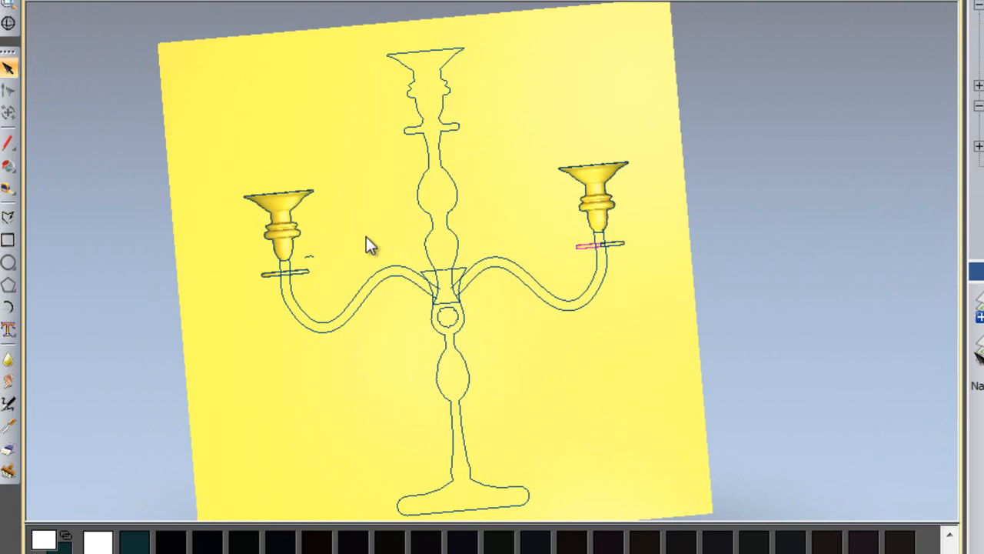
scroll(366, 236, up, 4)
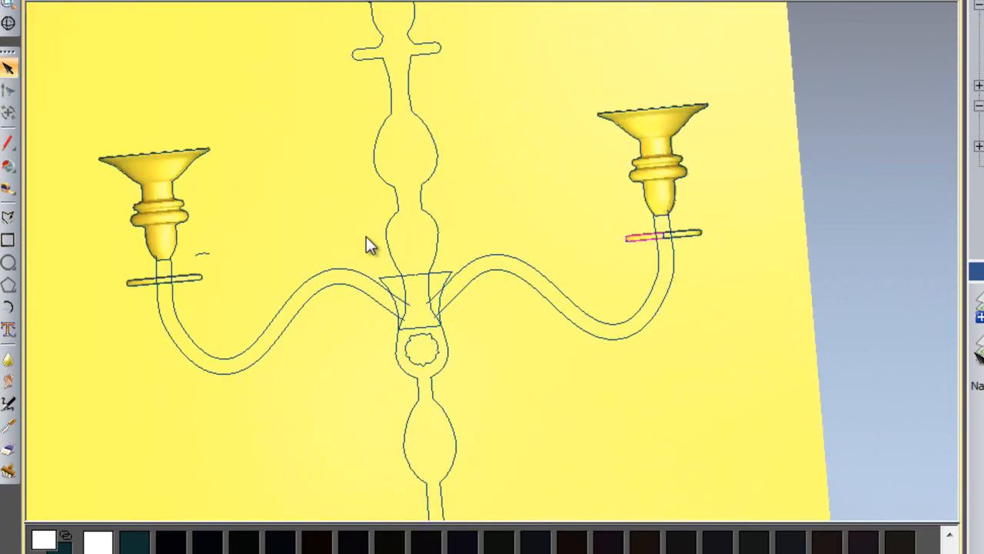
scroll(365, 222, down, 4)
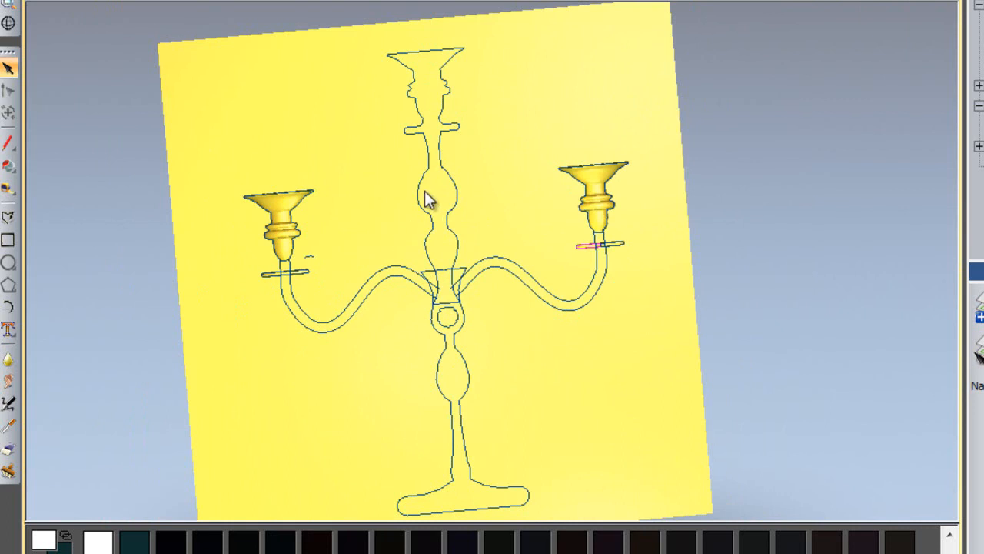
click(420, 197)
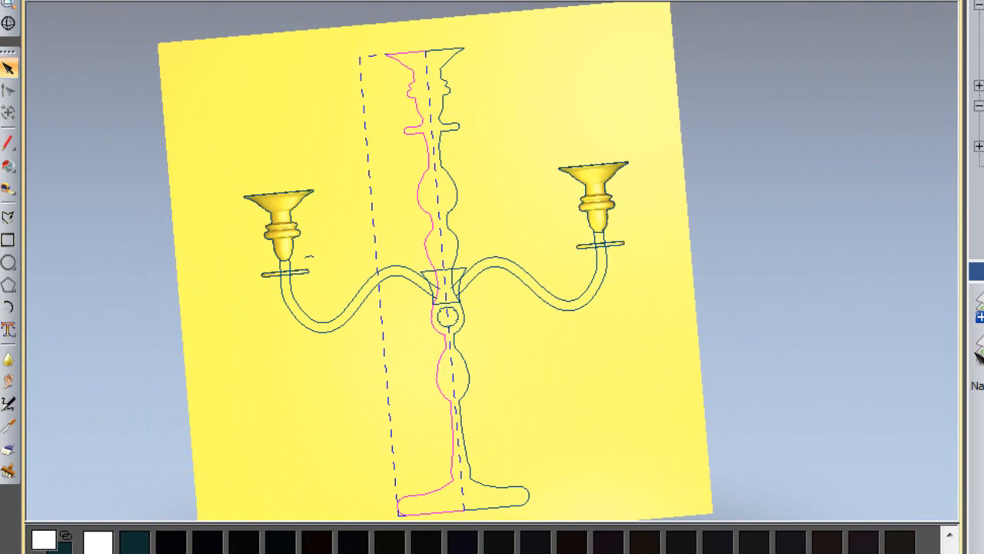
click(369, 1)
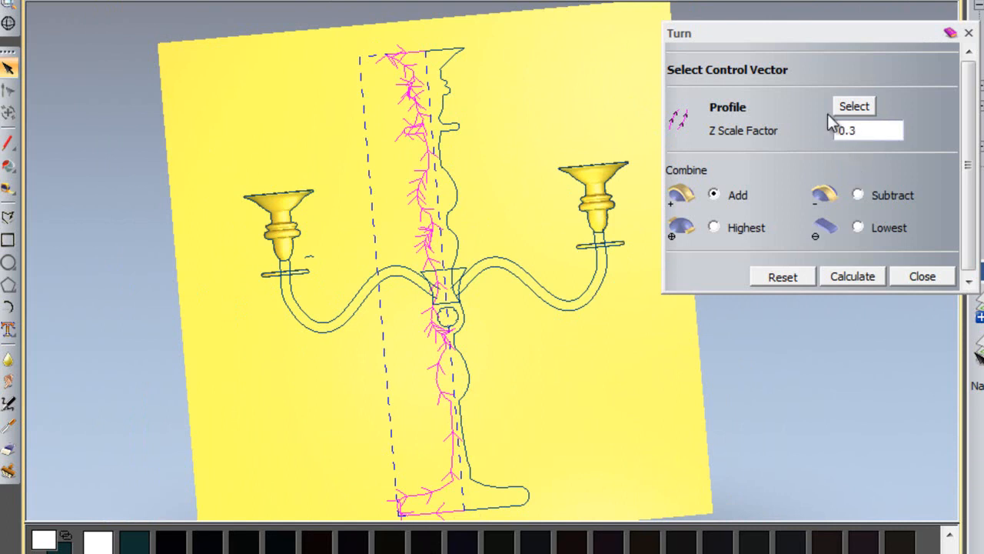
Try turning the central stem profile with a Z scale factor of 0.3 using Add, and undo the turn
click(843, 277)
drag(458, 427, 449, 314)
scroll(449, 303, up, 5)
scroll(449, 303, down, 5)
key(ctrl+z)
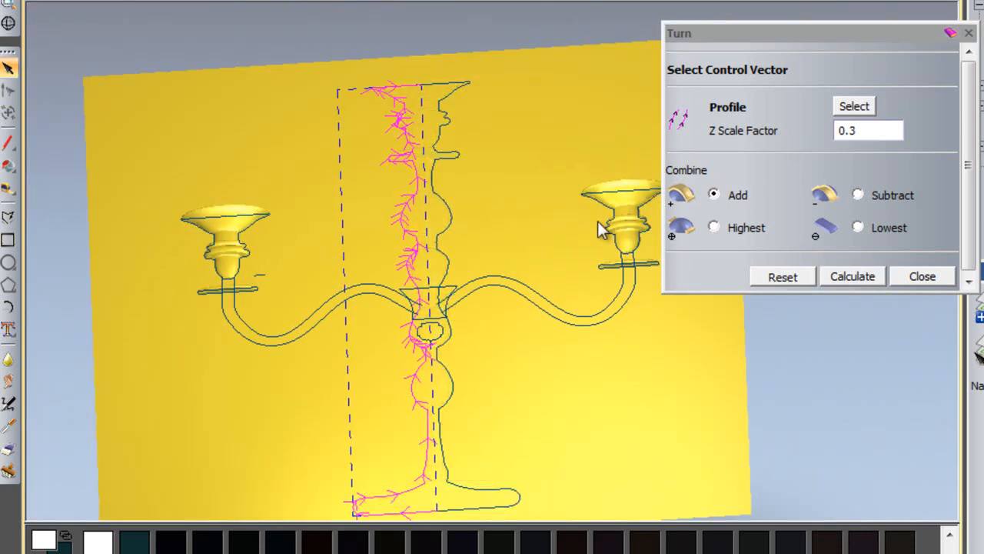
Turn the central stem half profile with a Z scale factor of 0.5, using Add
click(852, 132)
key(BackSpace)
text(5)
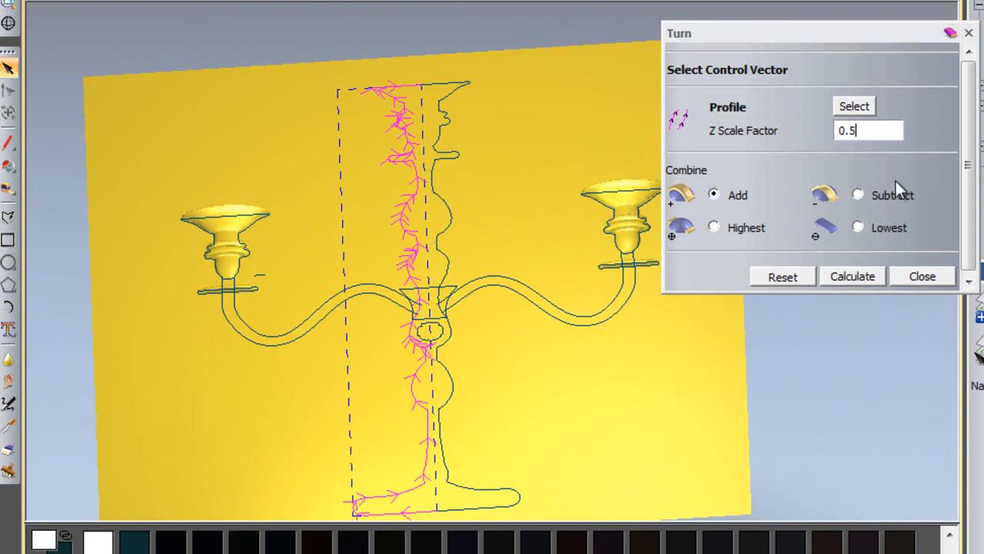
click(868, 278)
drag(482, 304, 589, 321)
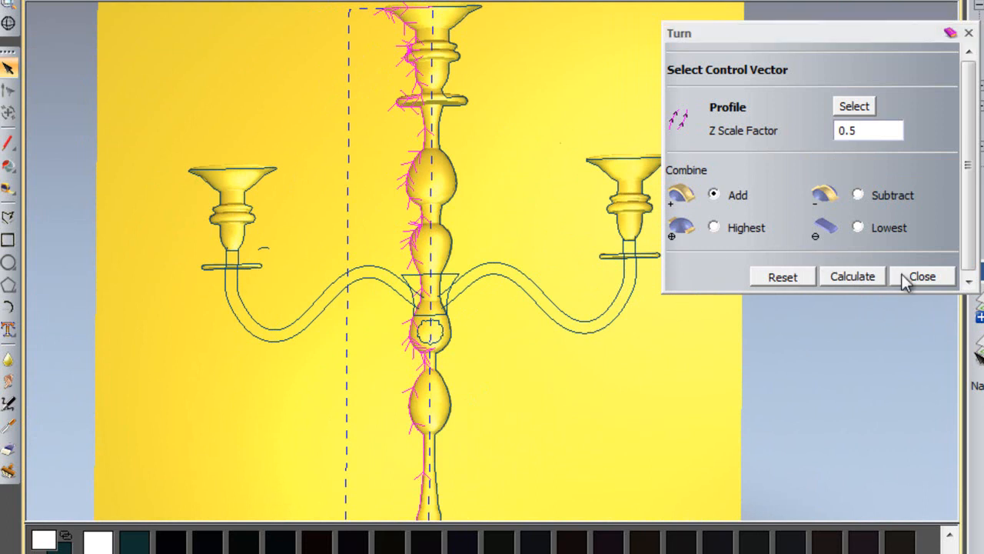
click(902, 275)
Select the half profile of the flared collar where the arms meet the stem and set up a Turn with Z scale factor 0.3
scroll(418, 384, down, 2)
click(400, 355)
scroll(346, 312, up, 4)
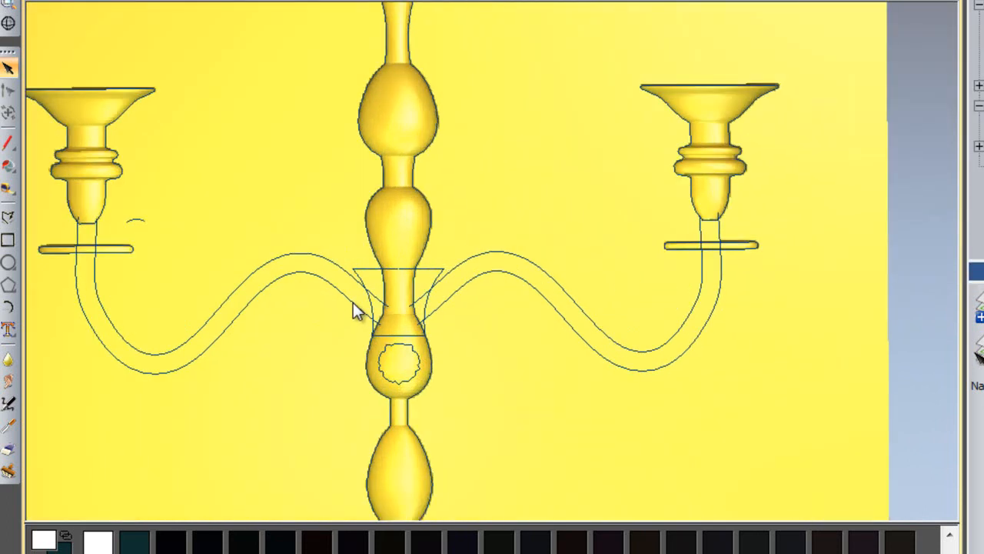
scroll(347, 312, up, 2)
drag(500, 446, 455, 445)
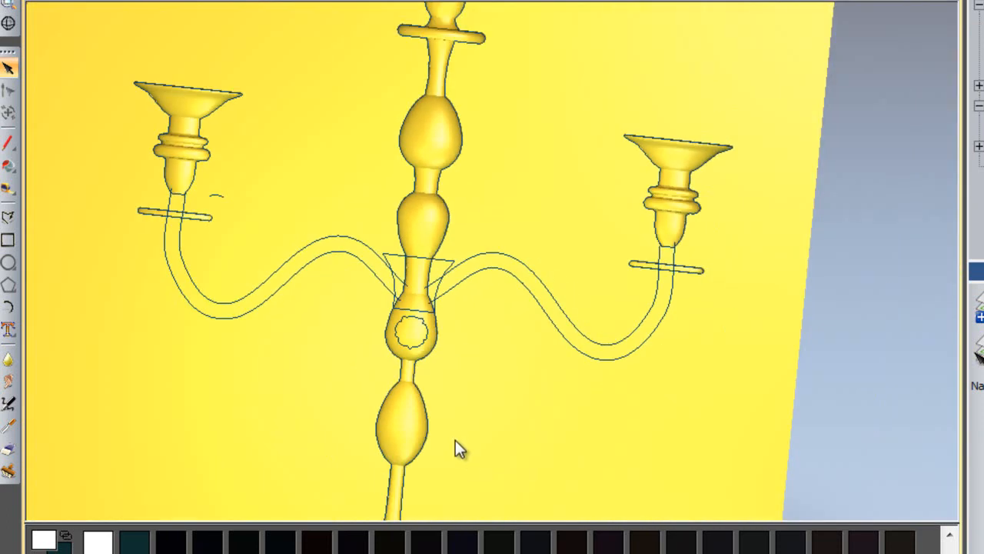
middle_drag(348, 329, 385, 345)
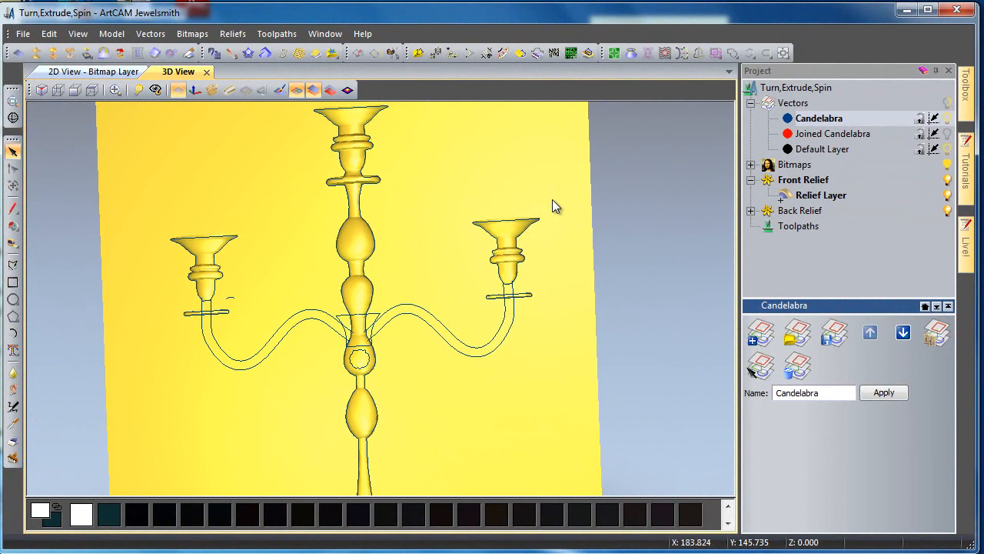
scroll(285, 385, up, 2)
scroll(286, 380, up, 2)
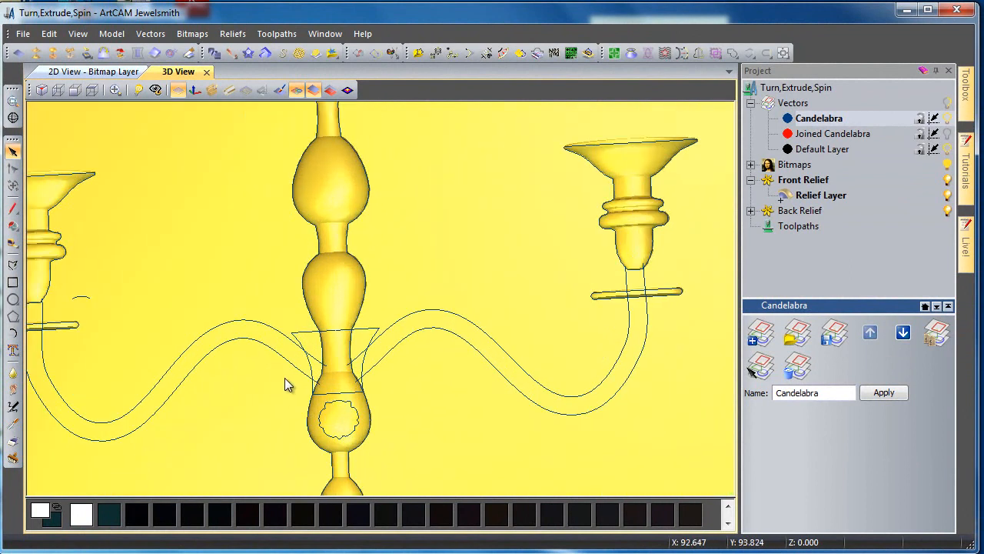
click(299, 336)
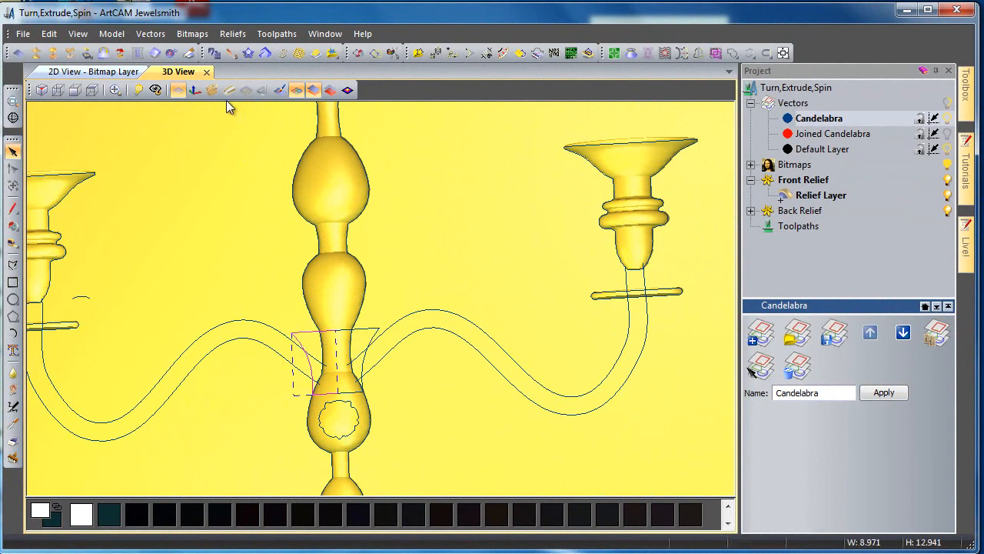
click(231, 54)
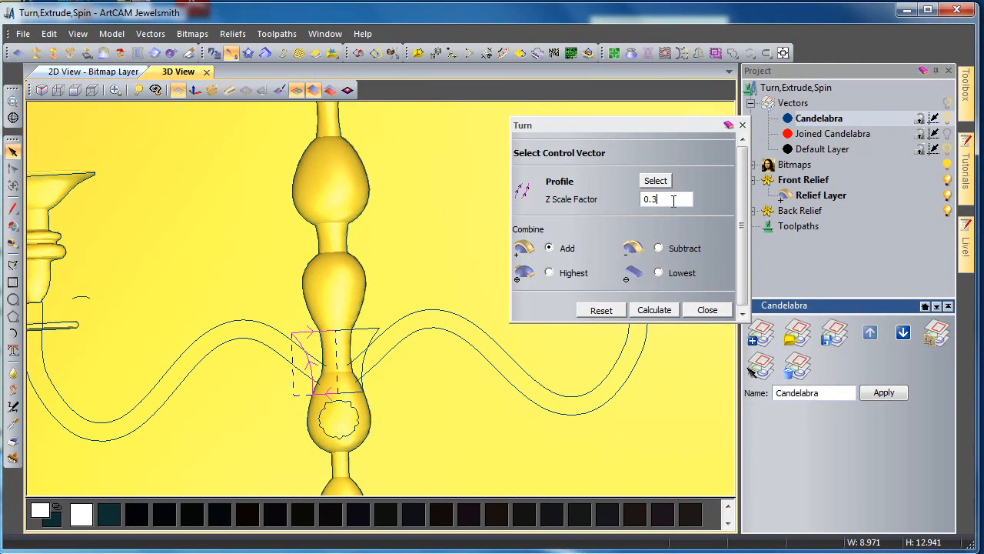
Try turning the flared collar profile with a Z scale factor of 0.3 using Add, and undo the turn
click(654, 310)
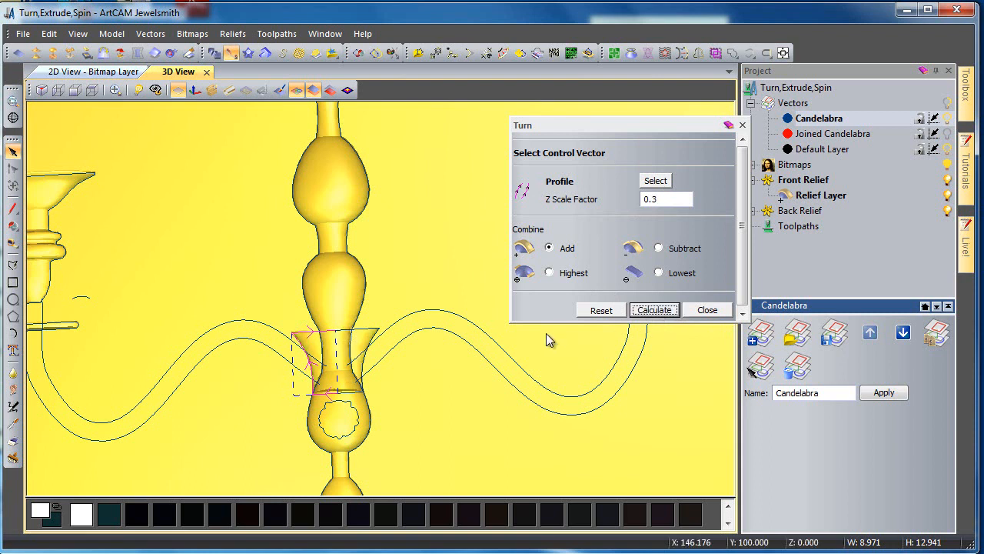
scroll(350, 385, up, 2)
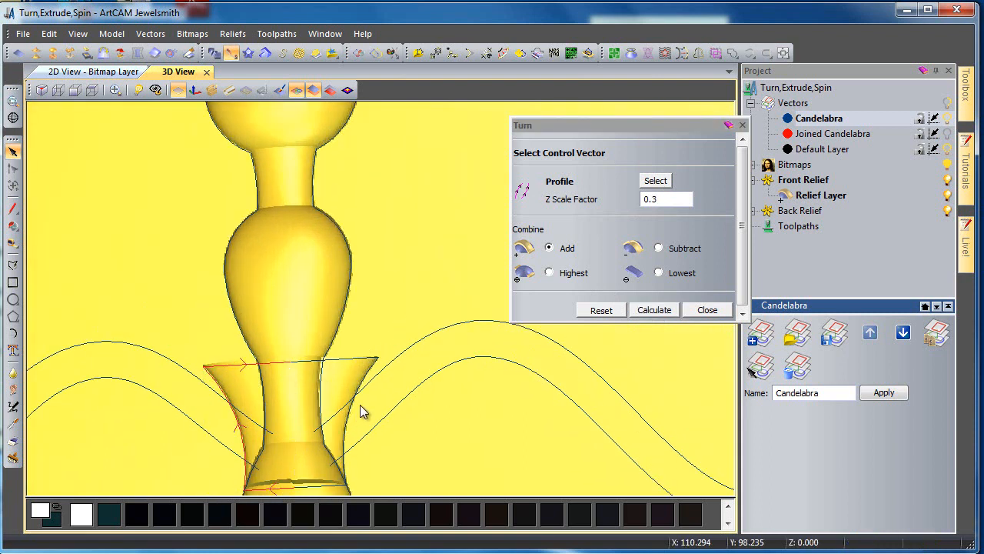
drag(361, 410, 428, 300)
drag(413, 356, 452, 308)
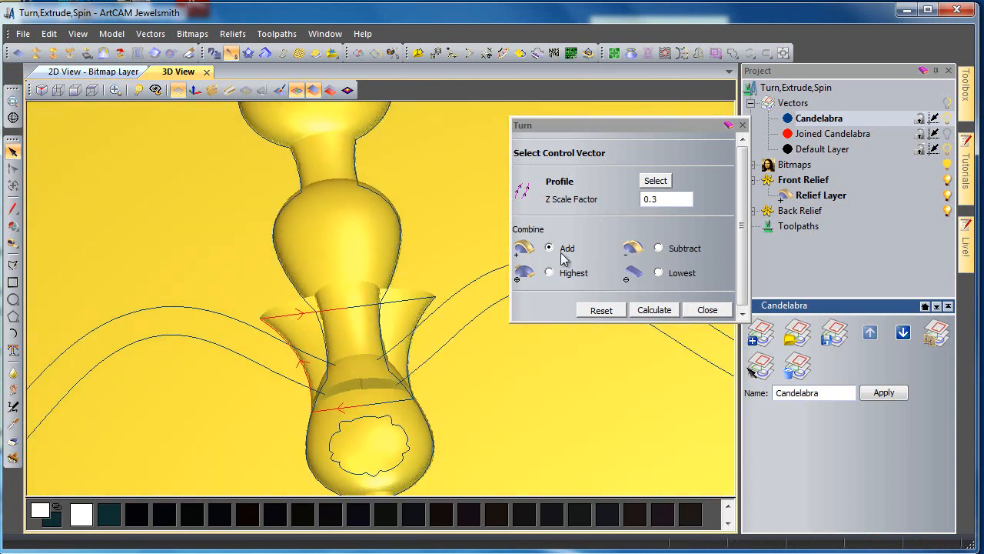
key(ctrl+z)
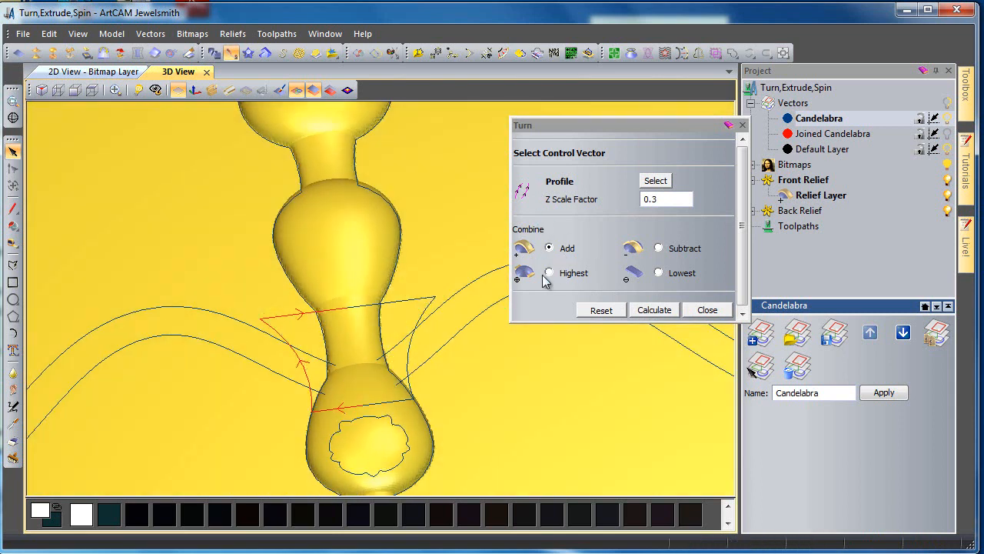
Turn the flared collar's half profile with a Z scale factor of 0.3, using Highest as the combine mode
click(549, 273)
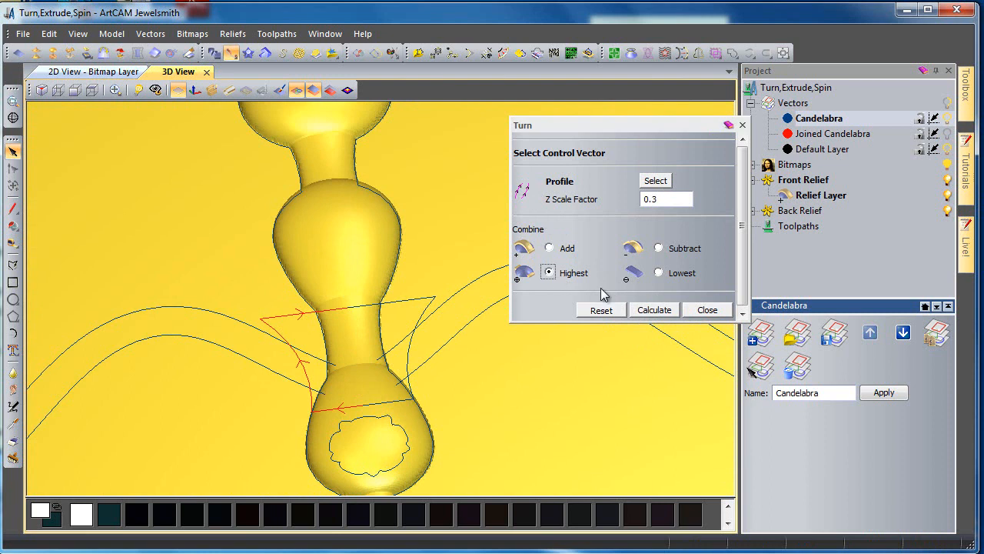
click(654, 310)
drag(395, 358, 392, 387)
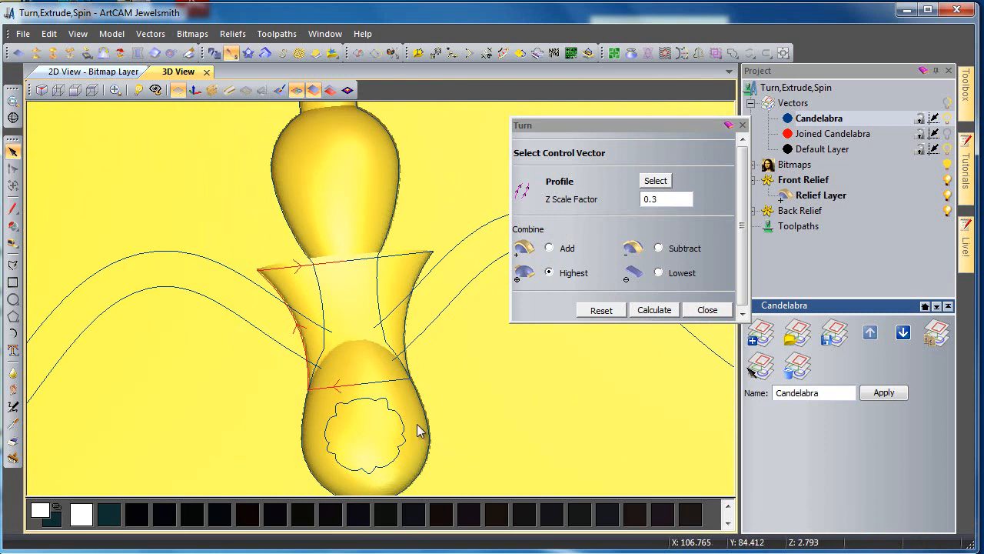
drag(386, 432, 589, 312)
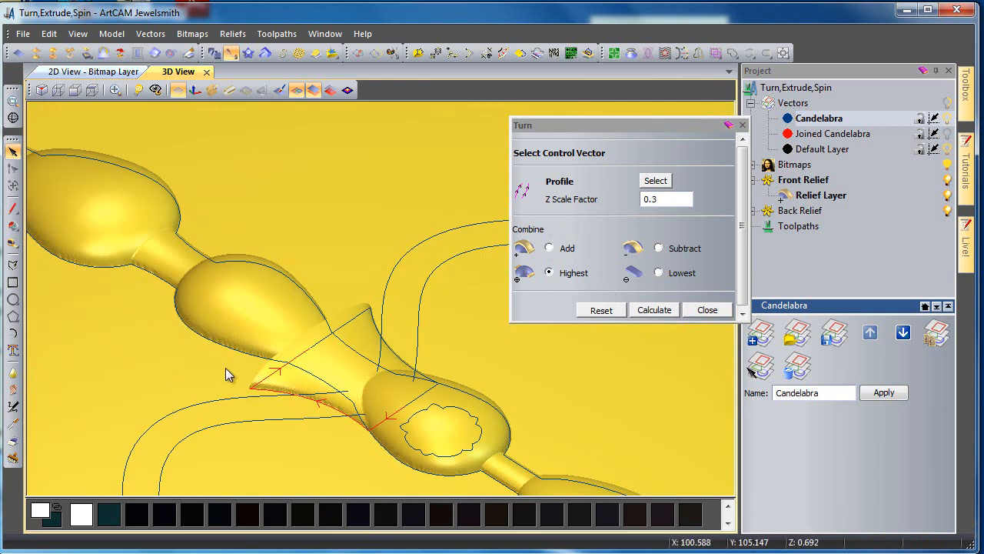
drag(512, 414, 488, 373)
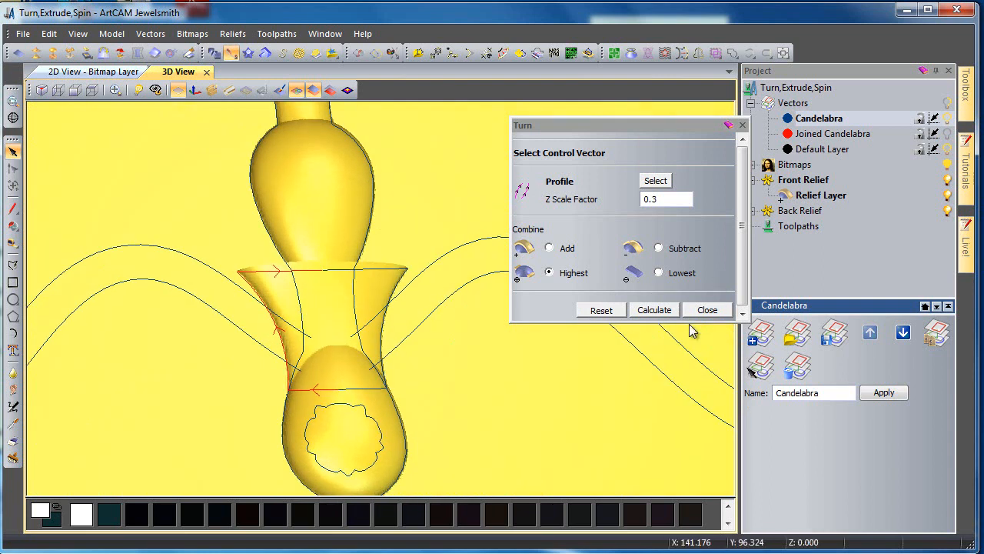
click(705, 310)
Hide the 3D vectors to examine how the collar merges with the stem, and show them again
drag(552, 350, 455, 337)
click(296, 90)
drag(341, 194, 356, 283)
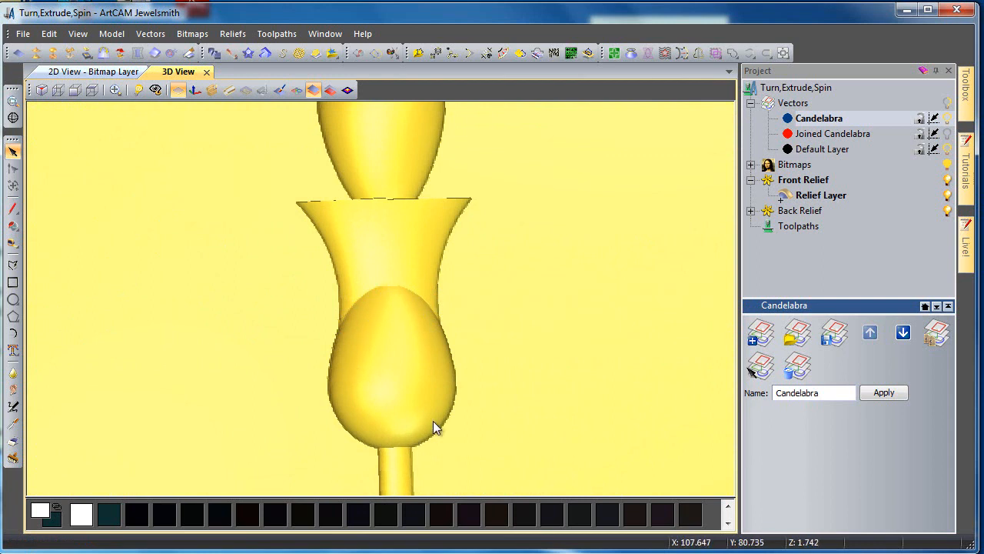
click(296, 90)
scroll(407, 326, down, 3)
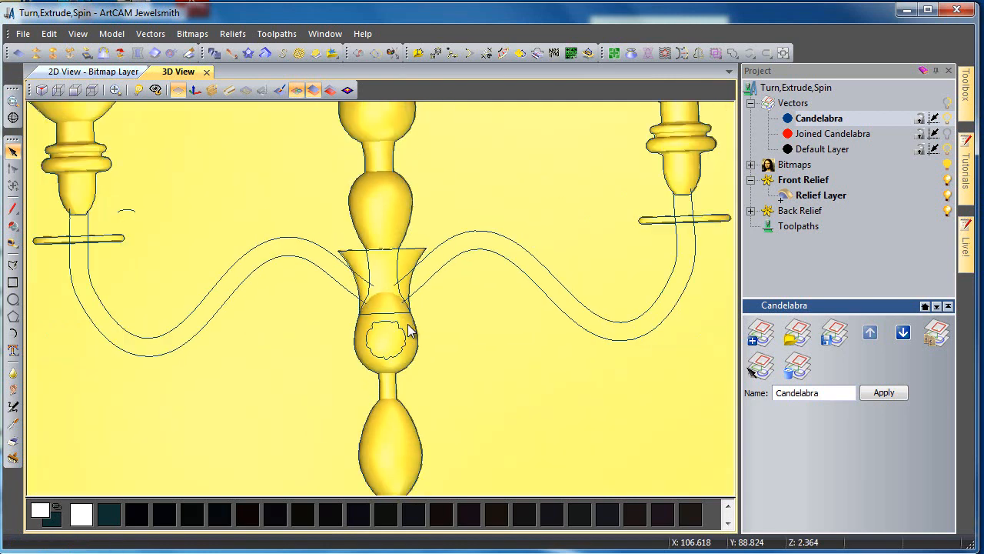
Add a new relief layer to the Front Relief and rename the original Relief Layer as Body
click(787, 180)
right_click(787, 180)
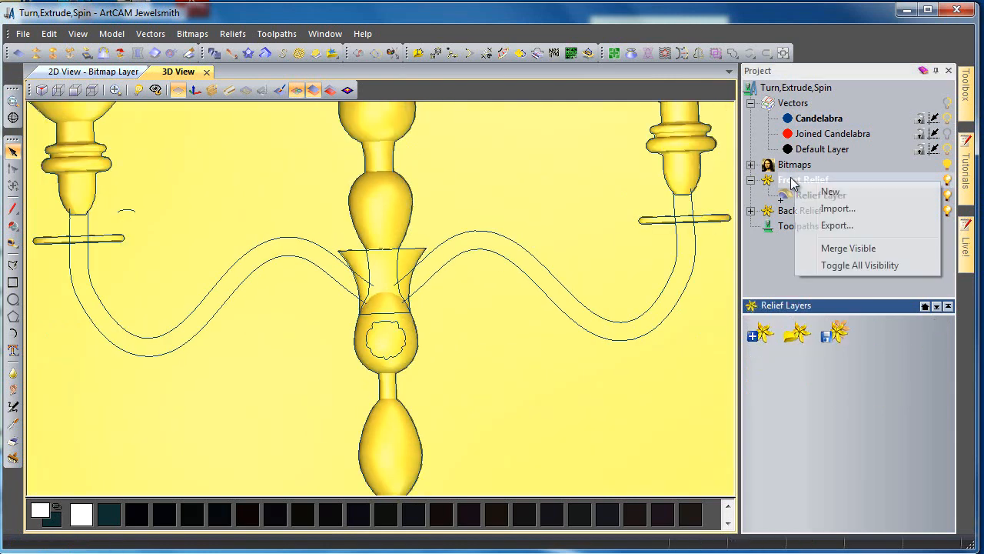
click(829, 192)
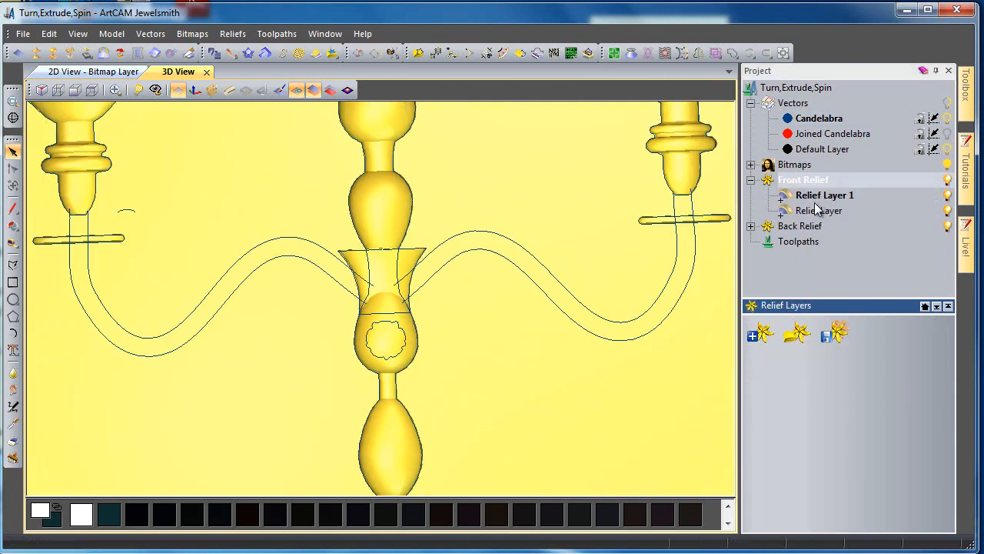
click(816, 208)
right_click(816, 209)
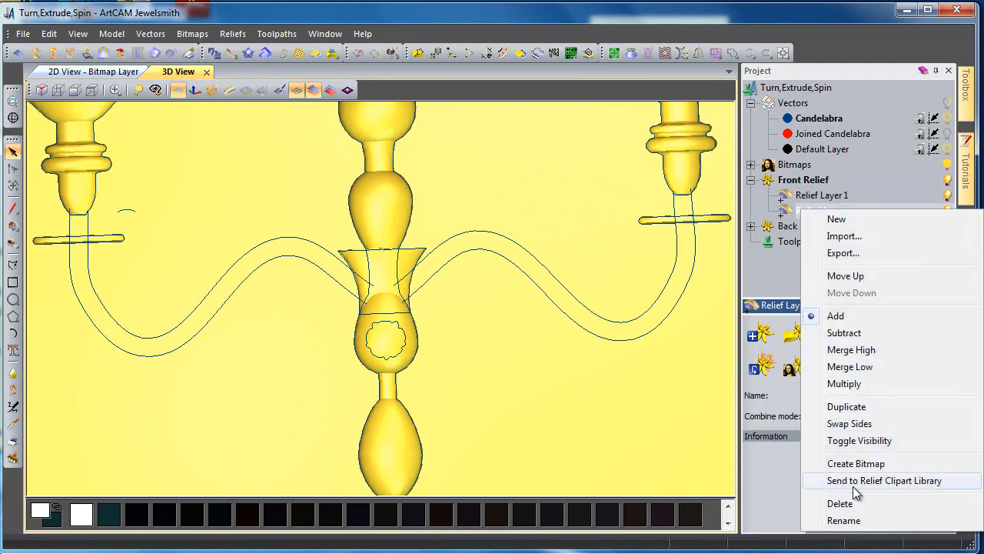
click(844, 521)
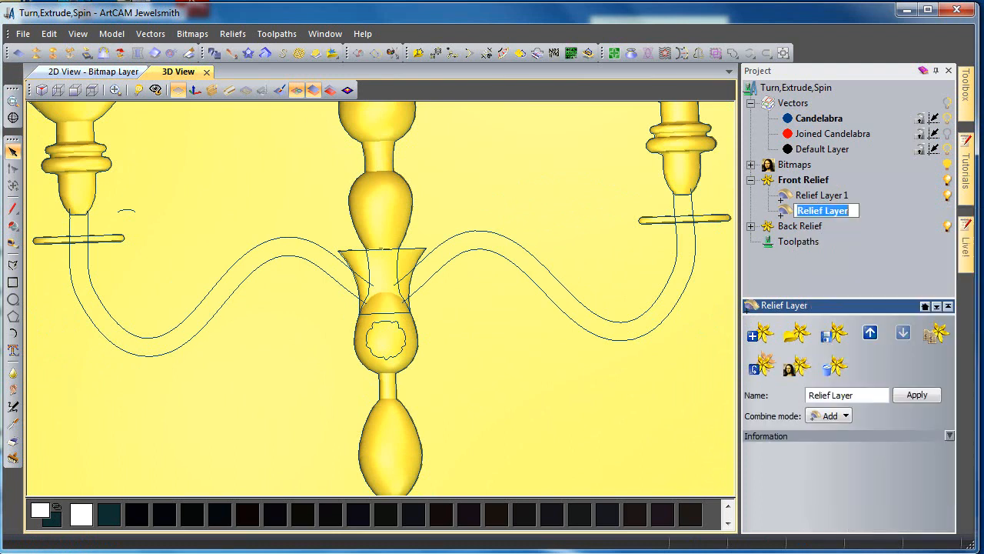
text(Body)
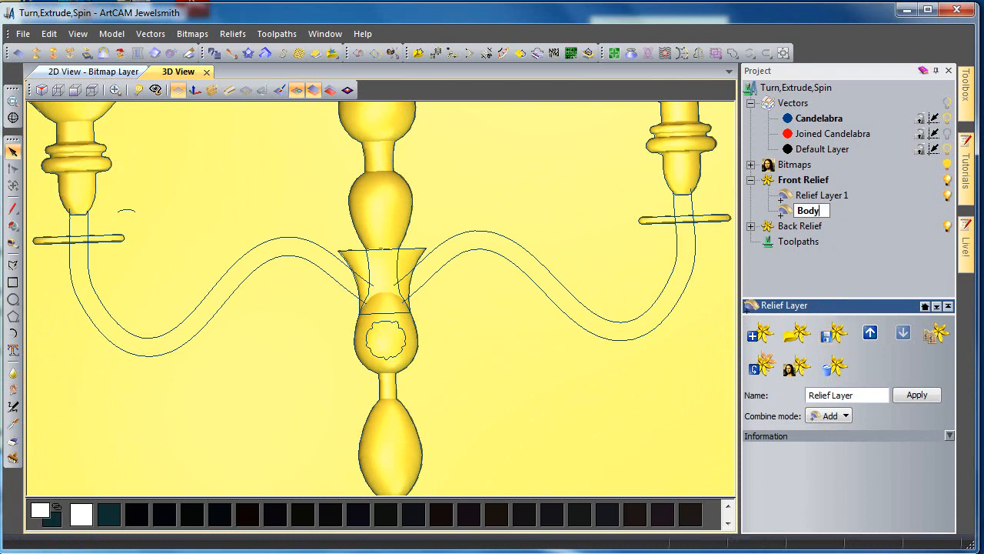
key(Return)
Make the new Relief Layer 1 active and rename it as Arms
click(819, 198)
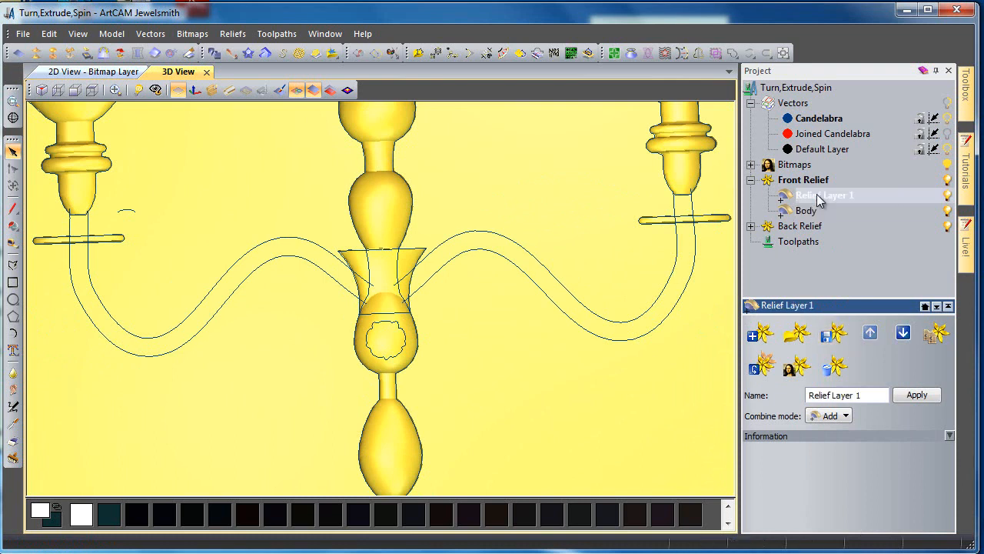
right_click(817, 199)
click(844, 509)
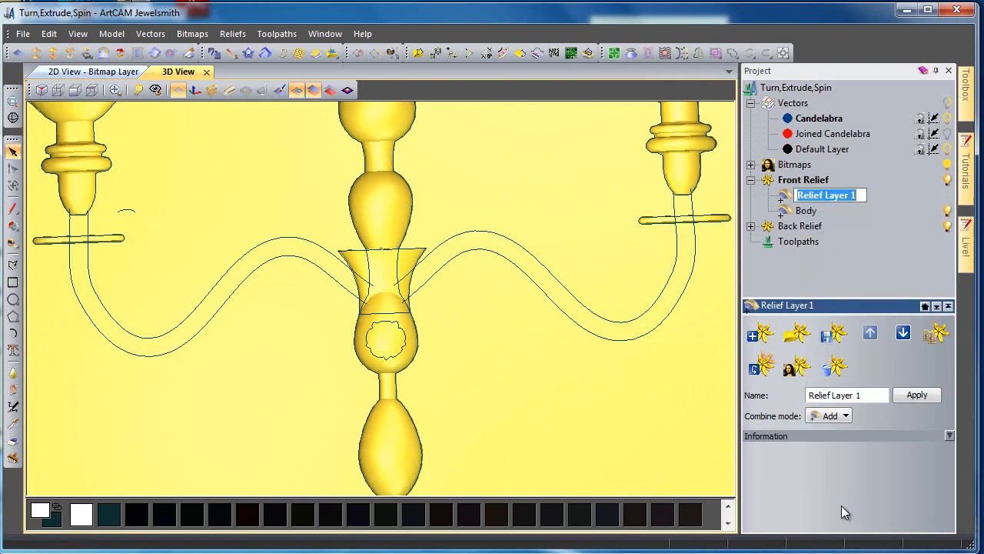
text(Arms)
key(Return)
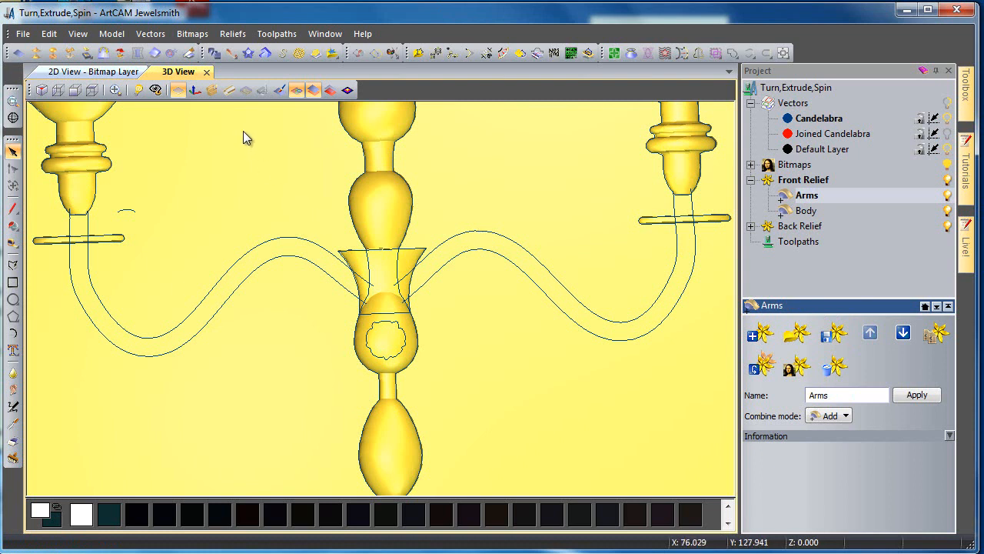
Create the left arm with a Two Rail Sweep of the small arc along its two edge vectors, using Add
click(261, 263)
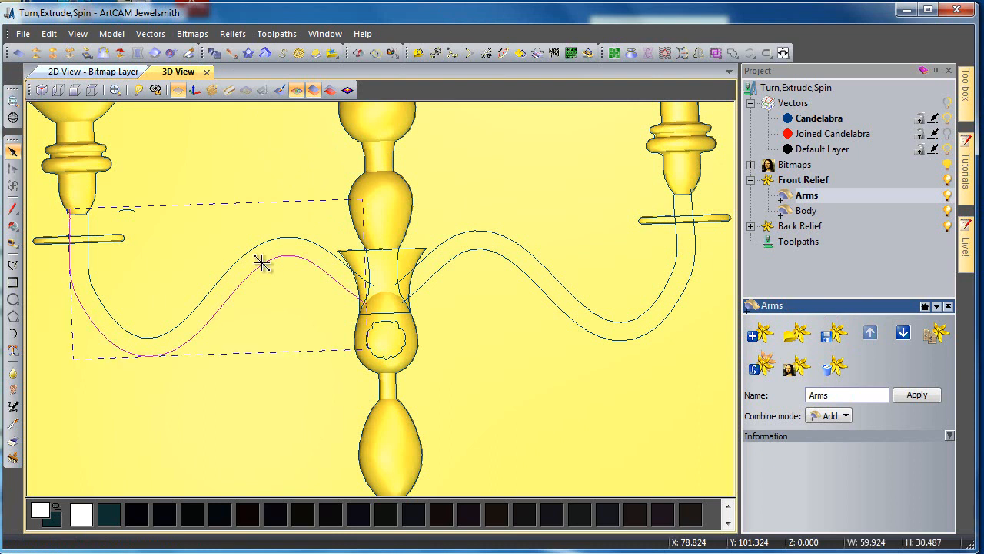
shift+click(255, 247)
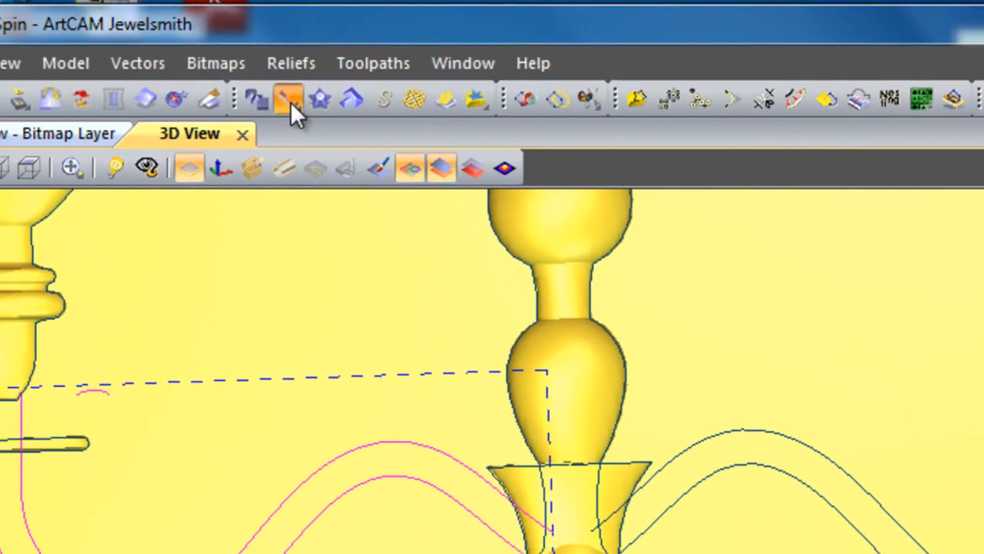
click(306, 114)
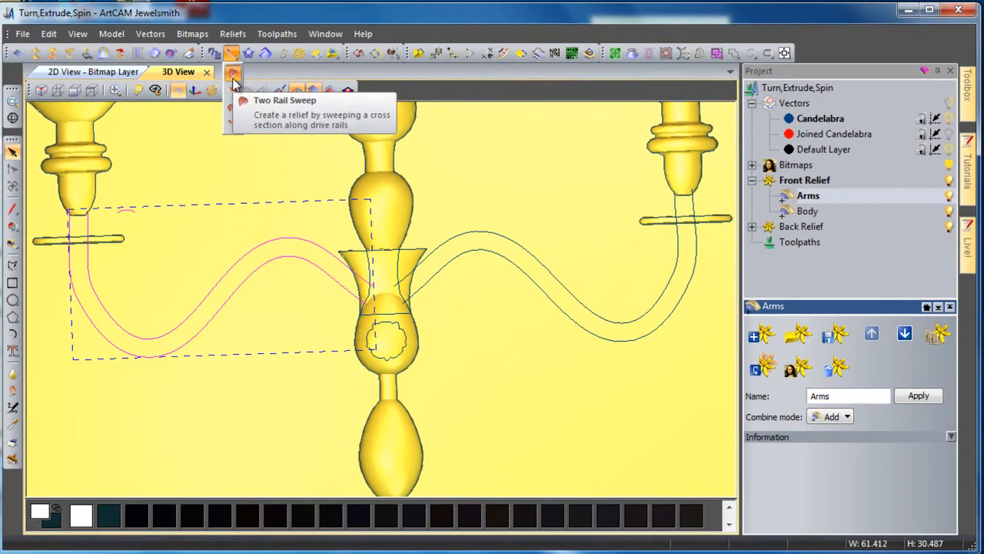
click(242, 90)
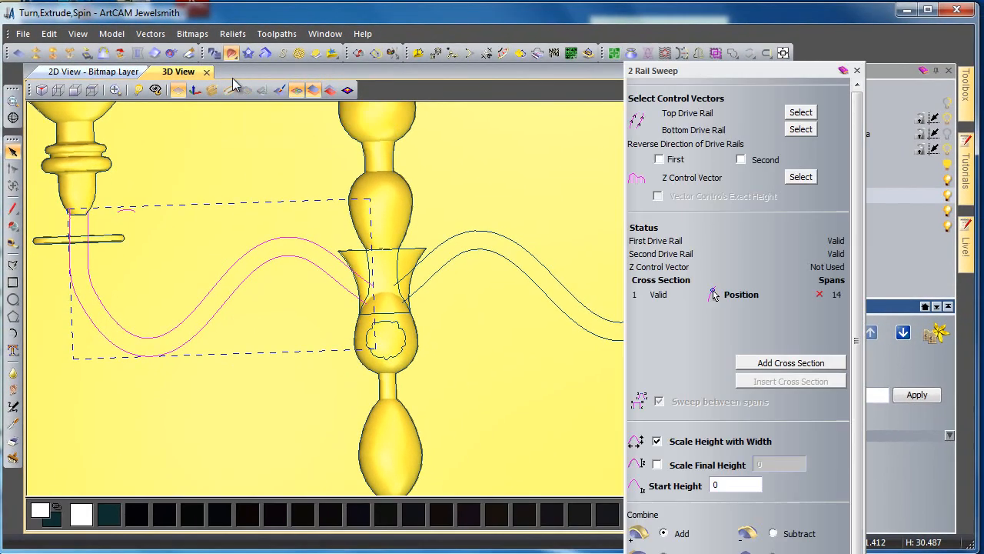
drag(682, 65, 684, 30)
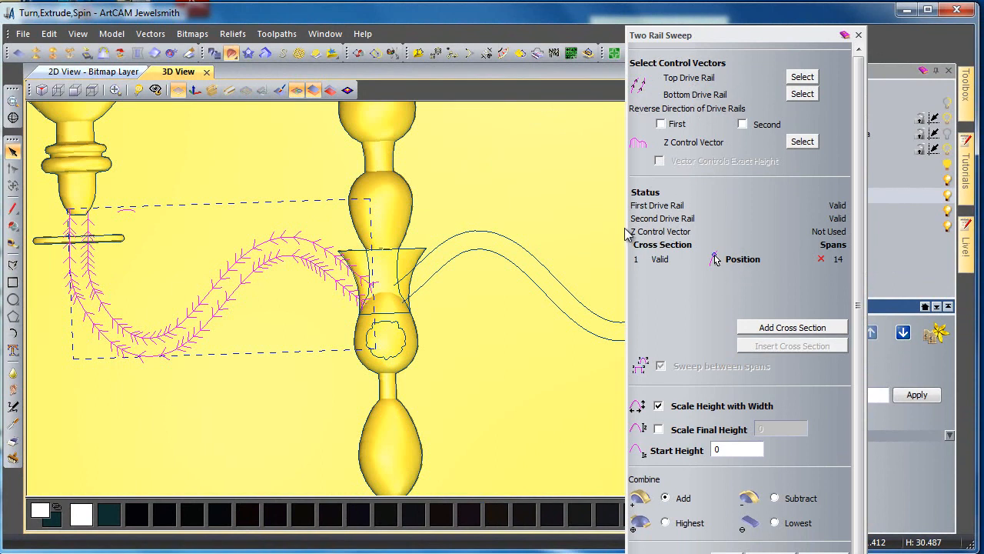
drag(698, 39, 734, 19)
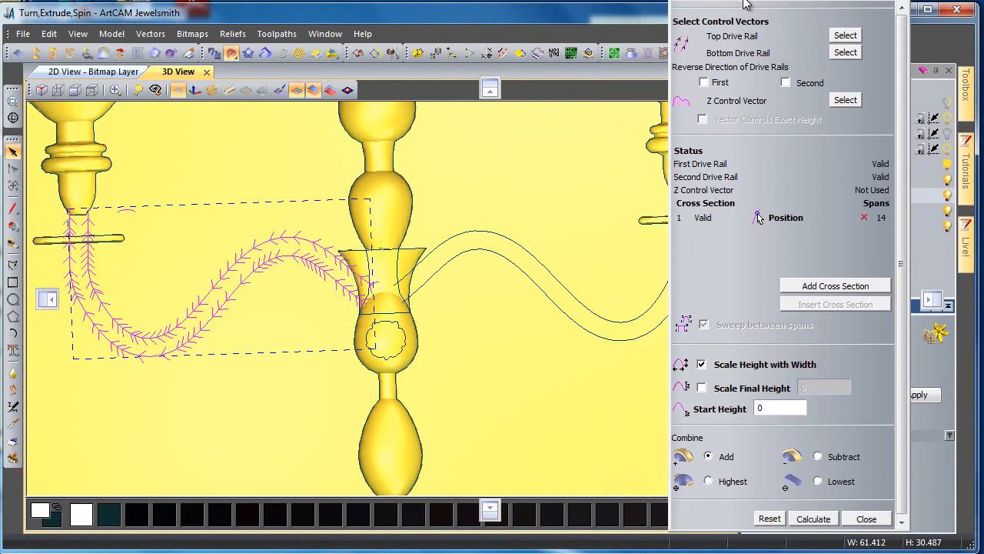
click(814, 519)
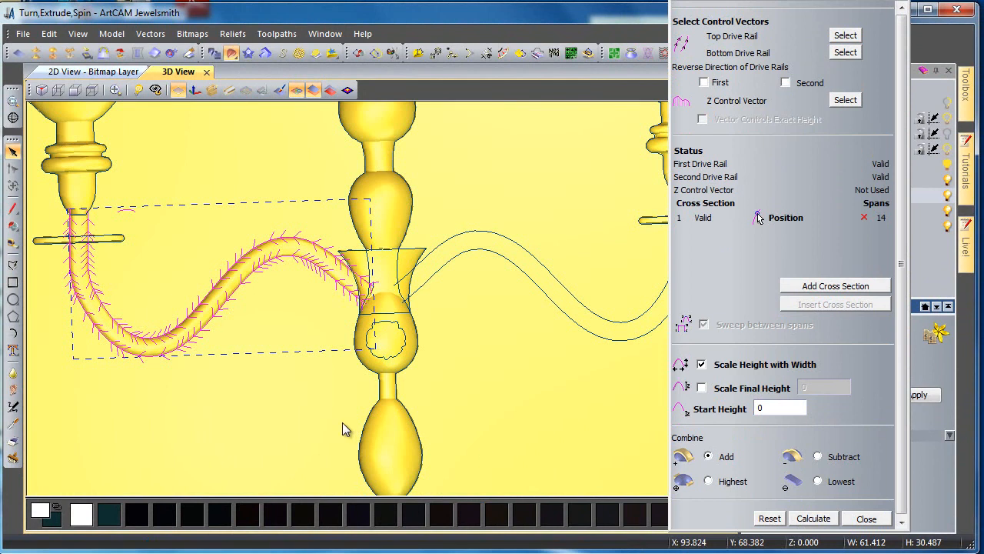
Hide the 3D vectors and examine the swept left arm where it joins the flared collar
click(223, 326)
scroll(292, 173, up, 2)
click(297, 90)
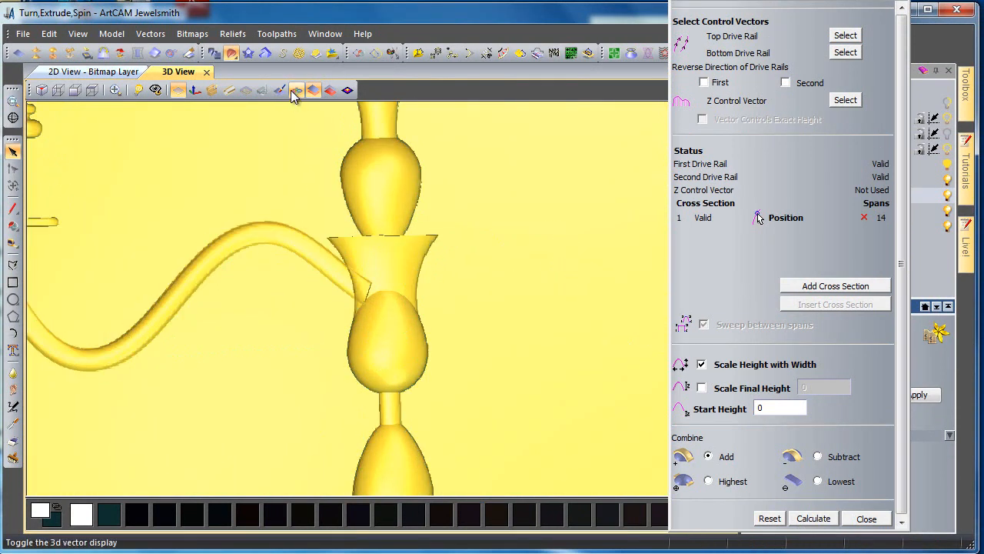
scroll(333, 300, up, 3)
scroll(260, 390, down, 4)
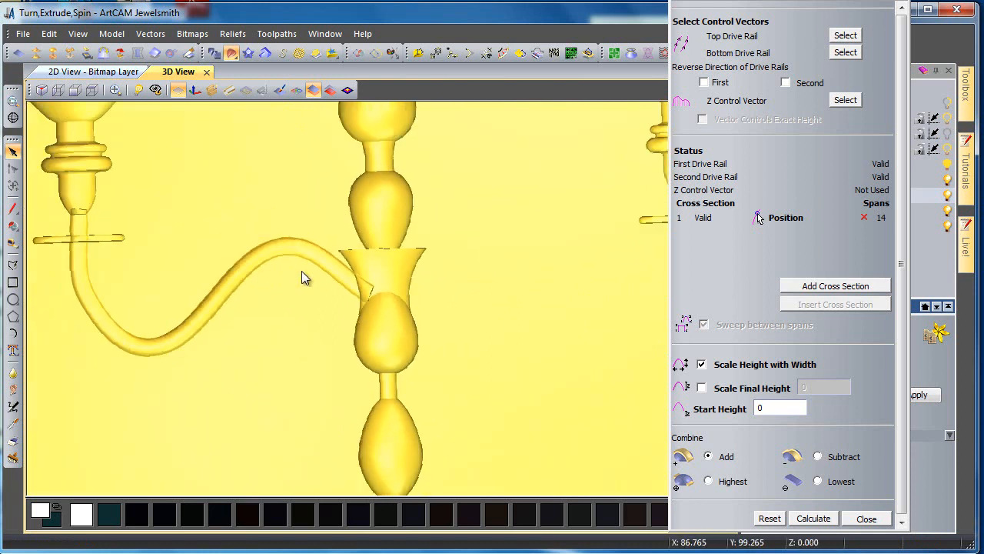
Set the combine mode of the Arms relief layer to Merge High
drag(788, 0, 546, 8)
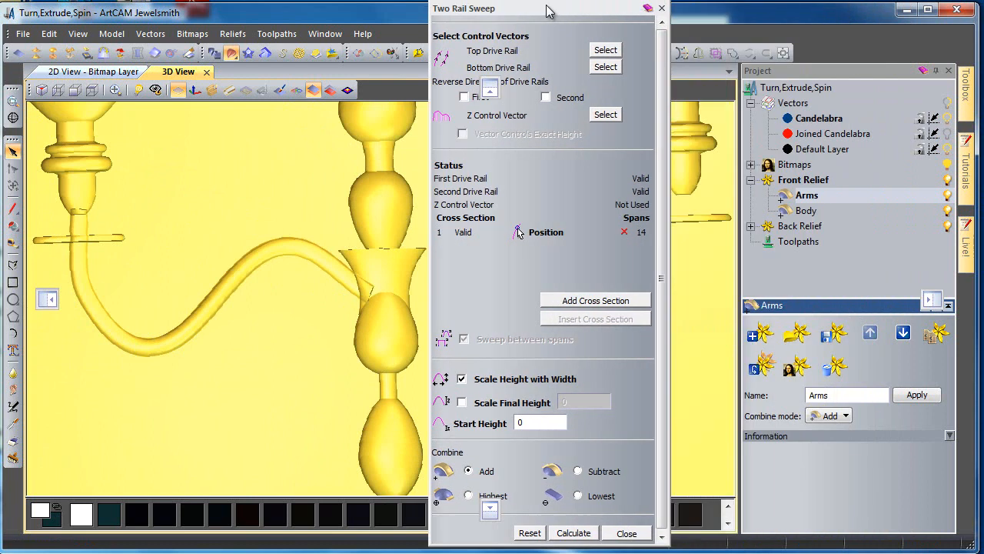
right_click(783, 199)
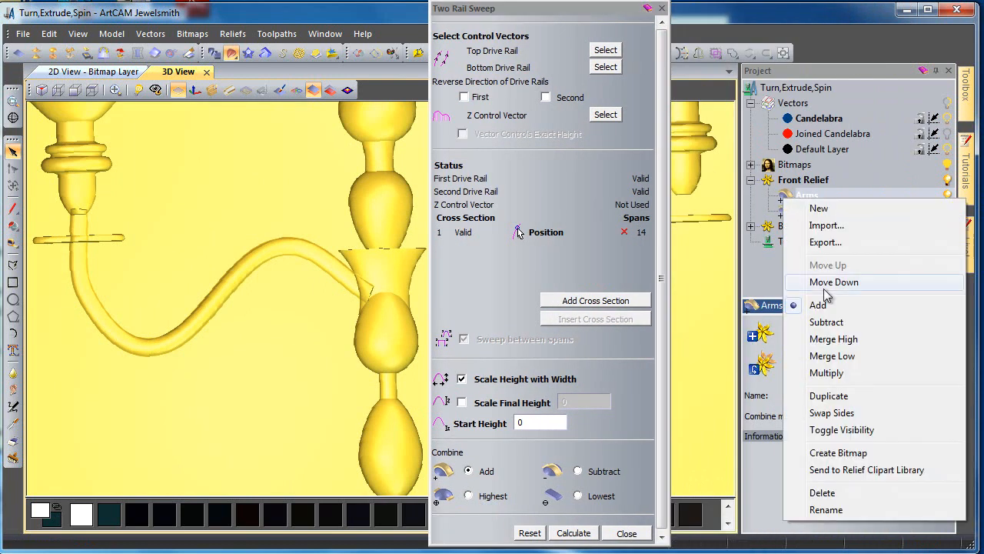
click(826, 338)
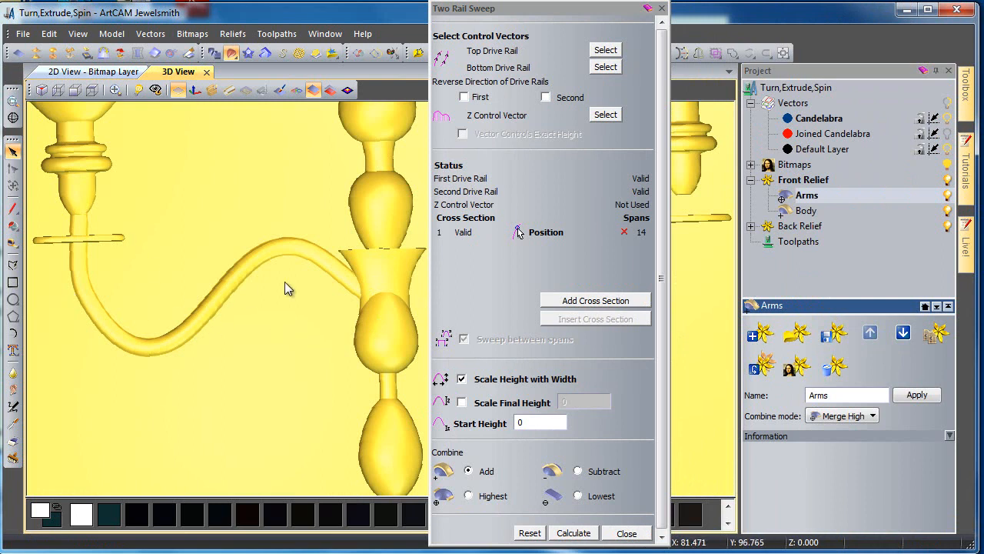
drag(518, 11, 725, 21)
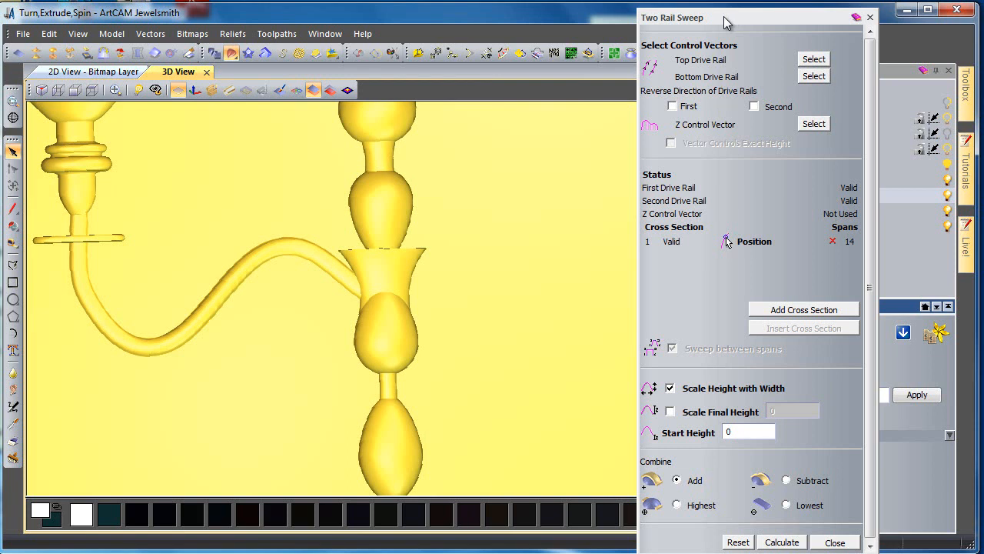
Show the 3D vectors and assign the right arm's upper and lower edge vectors as the top and bottom drive rails
click(292, 93)
middle_drag(459, 226, 257, 235)
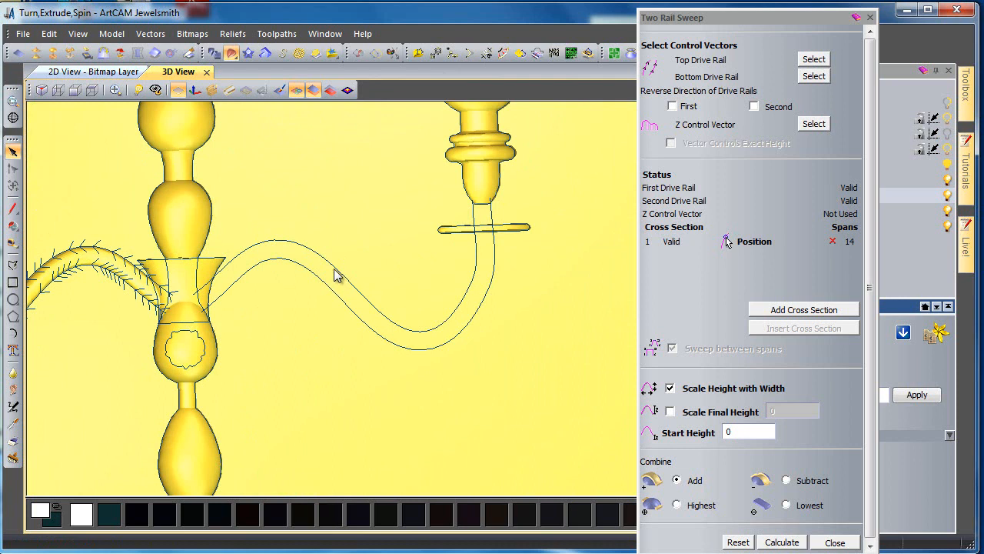
click(334, 271)
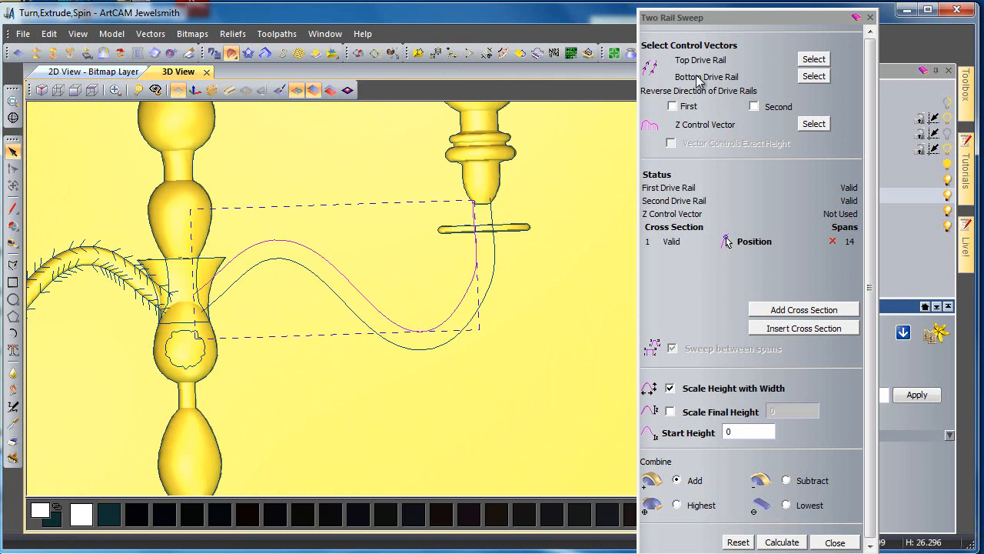
click(808, 62)
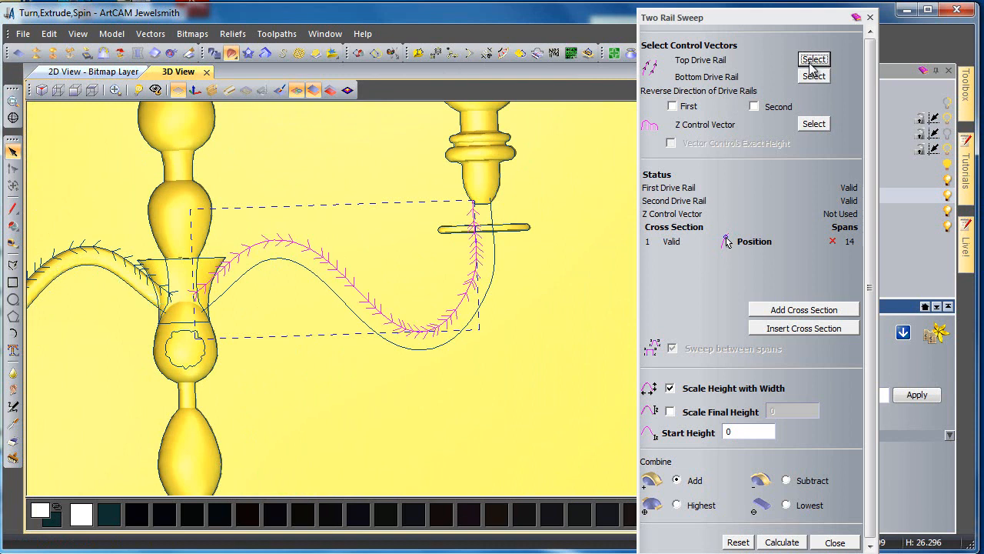
click(487, 294)
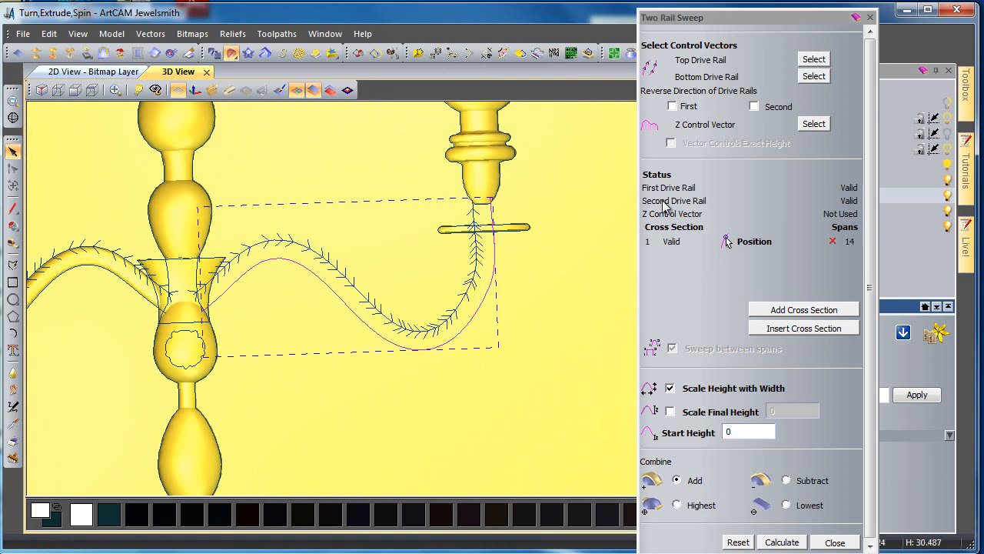
click(804, 79)
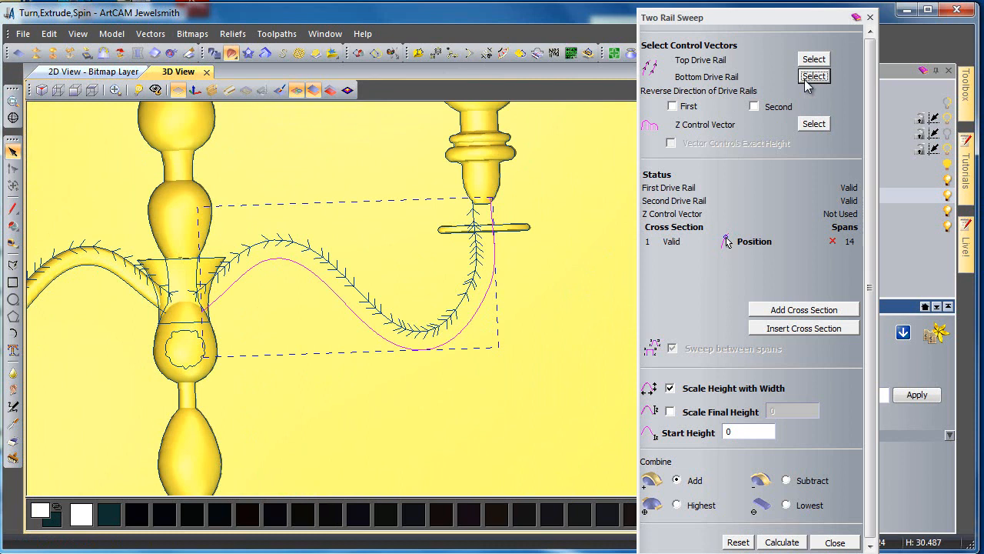
Add the small arc as a cross section and calculate the right arm's Two Rail Sweep using Add
click(357, 230)
middle_drag(404, 226, 519, 201)
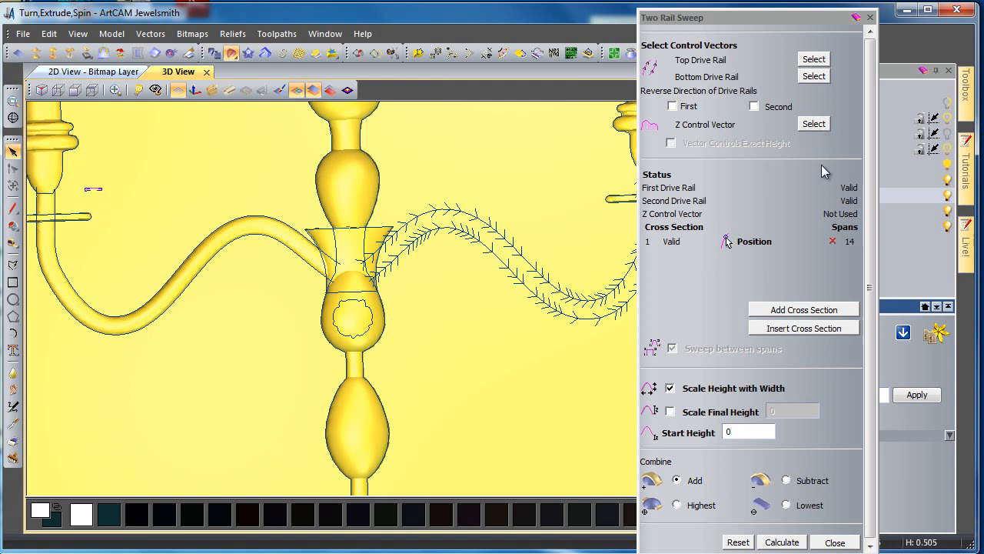
click(803, 310)
middle_drag(563, 200, 407, 188)
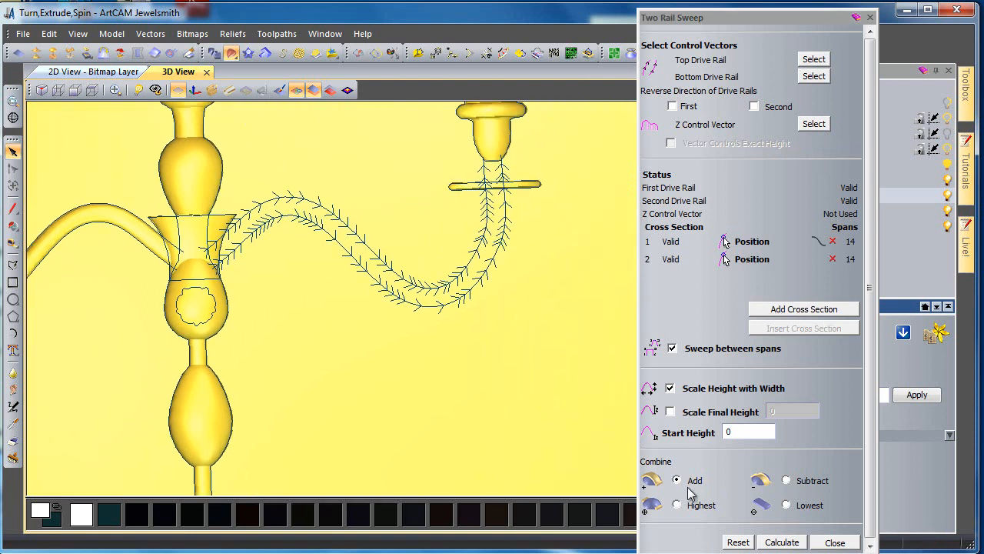
click(776, 542)
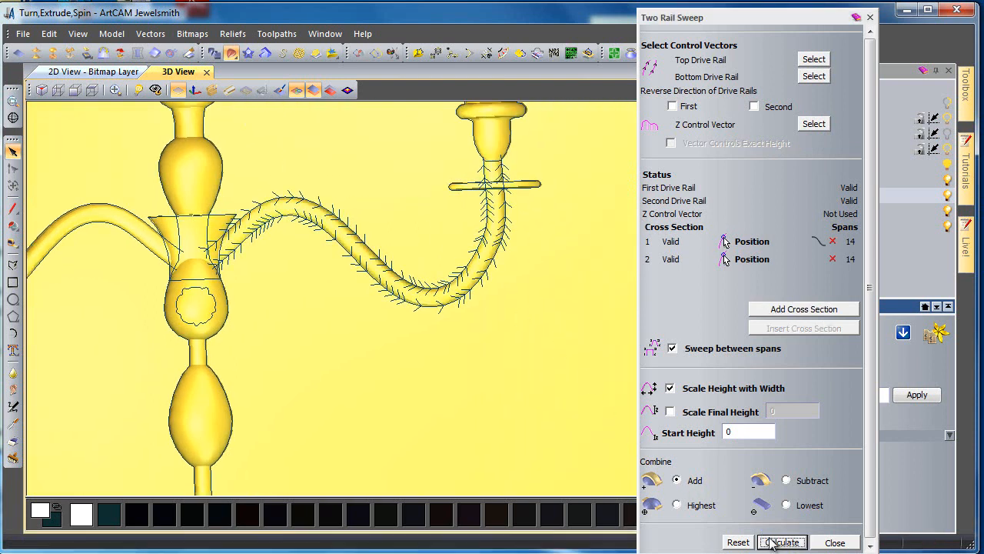
click(827, 542)
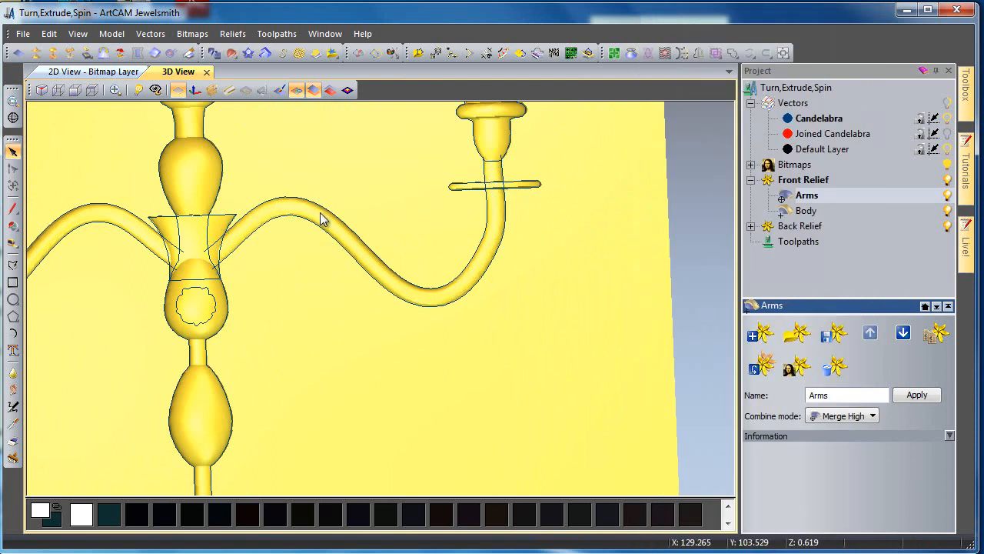
Hide the 3D vectors and view the whole candelabra relief straight from the front
click(295, 91)
scroll(376, 229, down, 3)
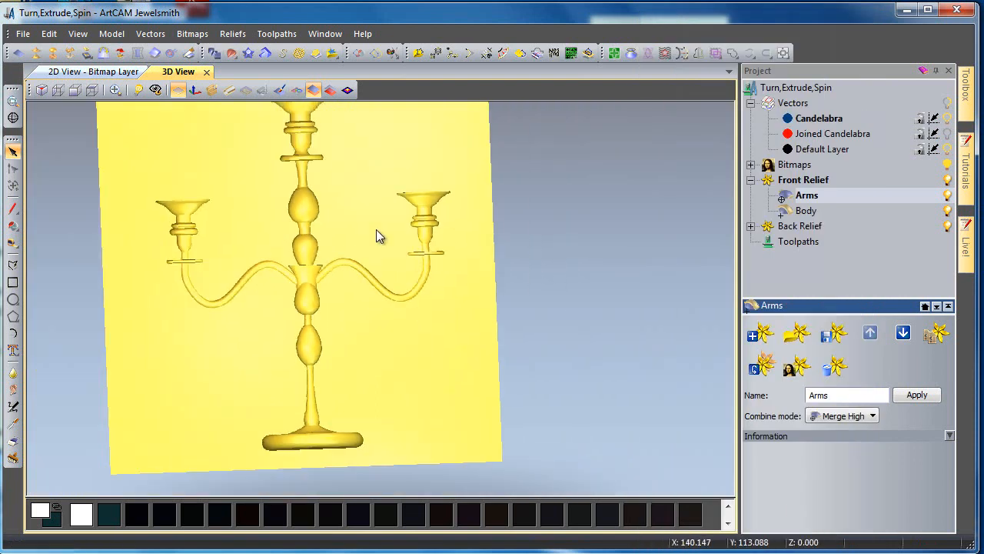
middle_drag(355, 293, 373, 318)
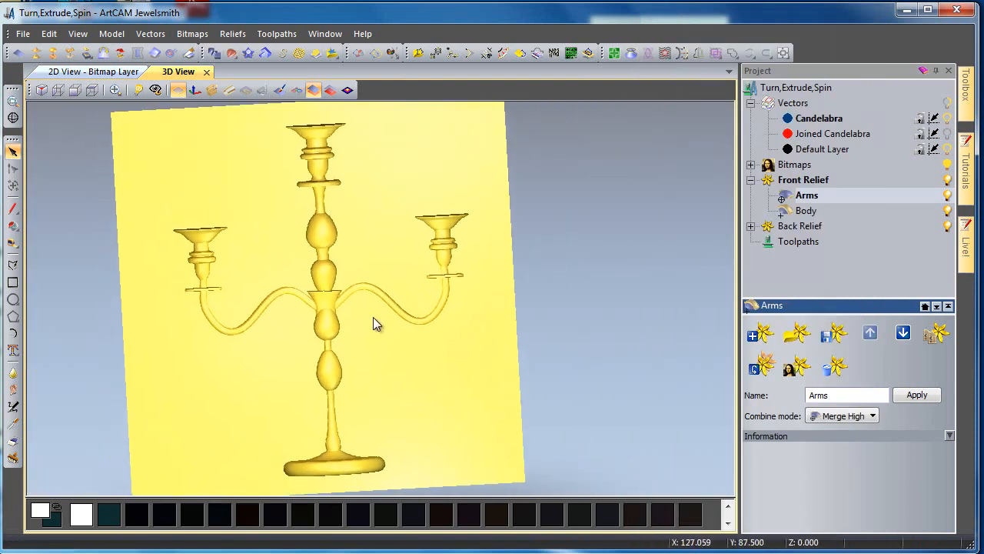
click(92, 91)
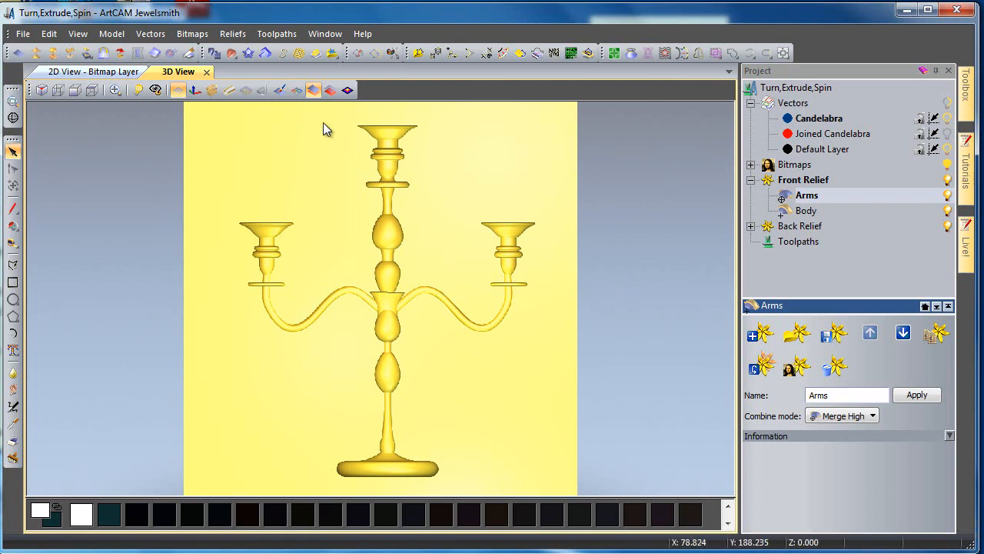
Show the vectors with the Joined Candelabra layer in light blue instead of the Candelabra layer, and select its outline
click(297, 90)
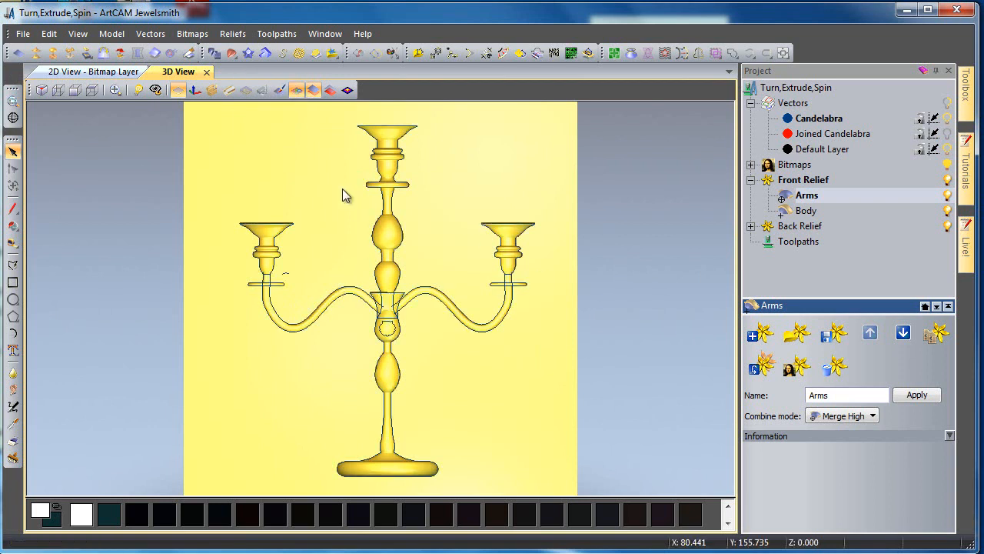
click(947, 135)
scroll(389, 308, up, 2)
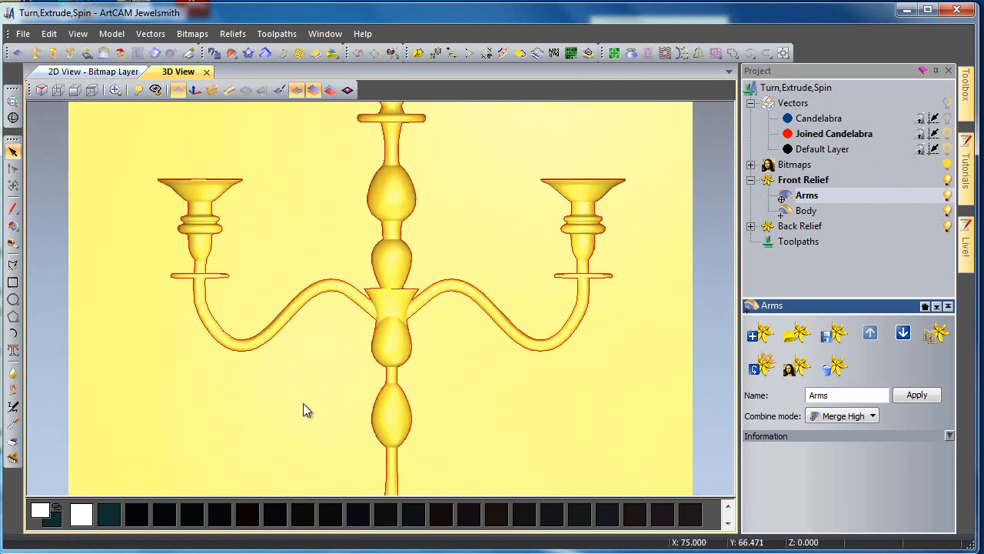
scroll(303, 403, up, 2)
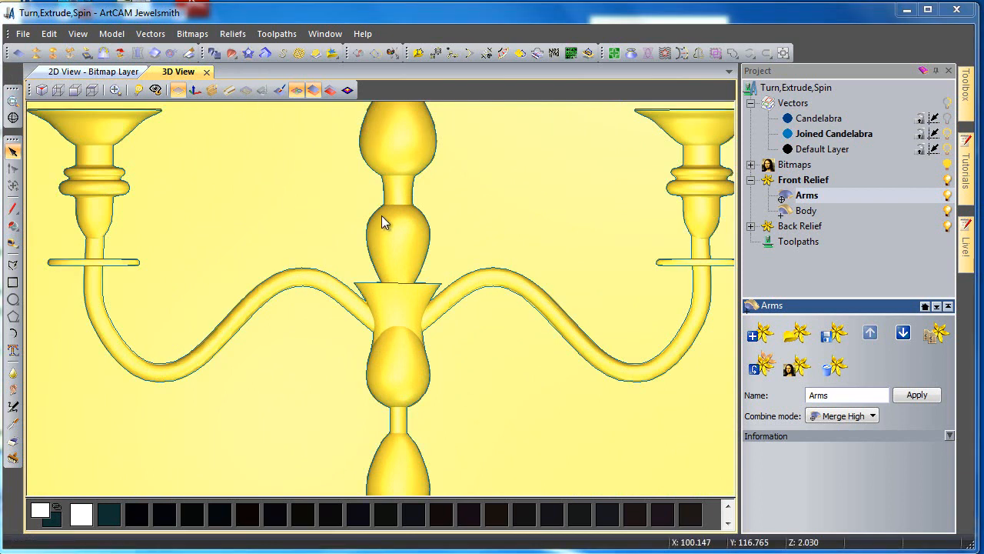
drag(359, 267, 362, 265)
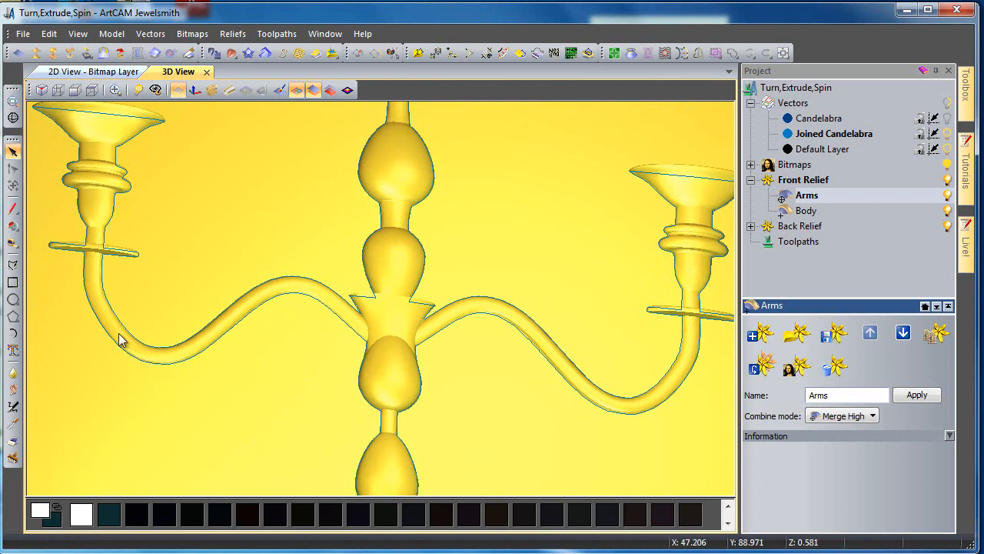
click(92, 71)
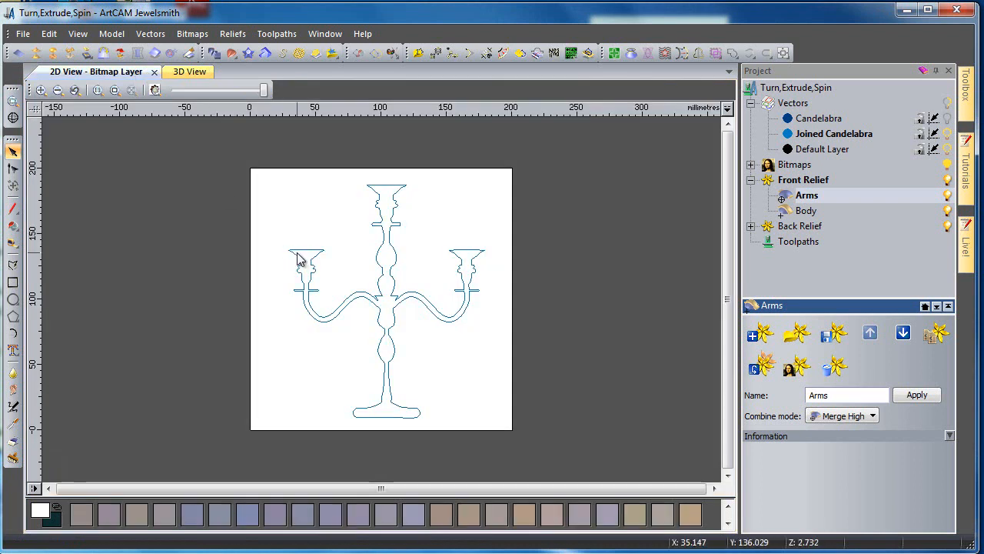
click(382, 358)
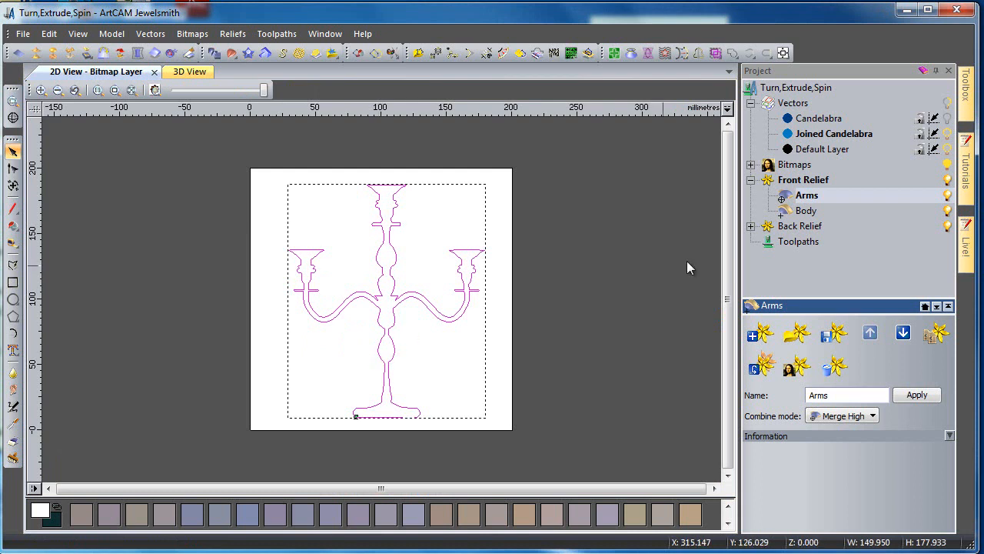
Add a new relief layer to the Front Relief and rename it as Texture
click(803, 182)
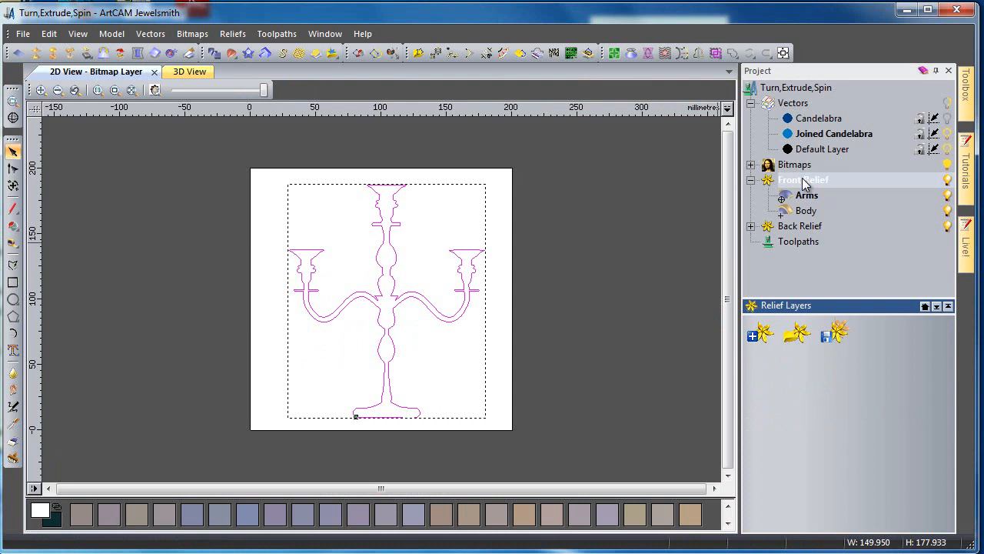
right_click(803, 182)
click(841, 193)
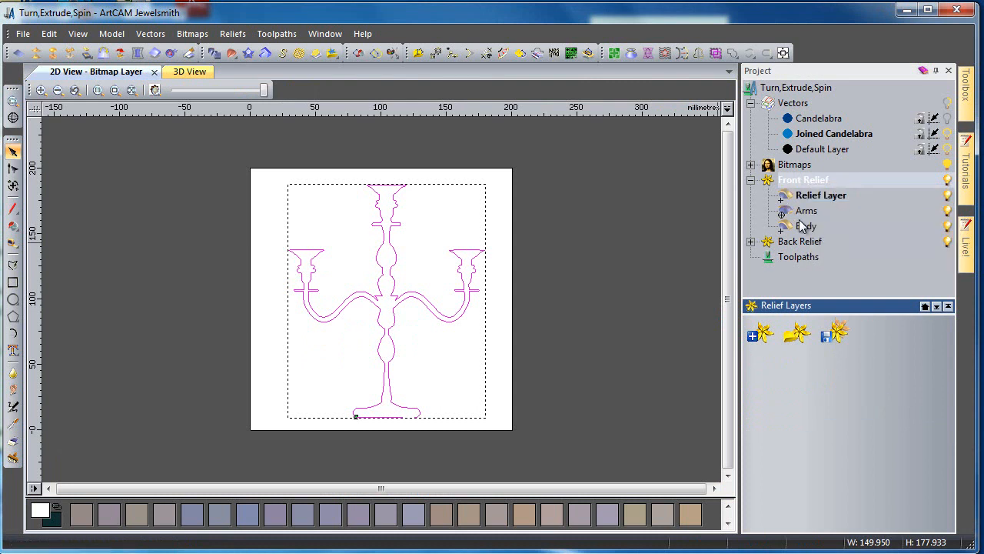
click(178, 76)
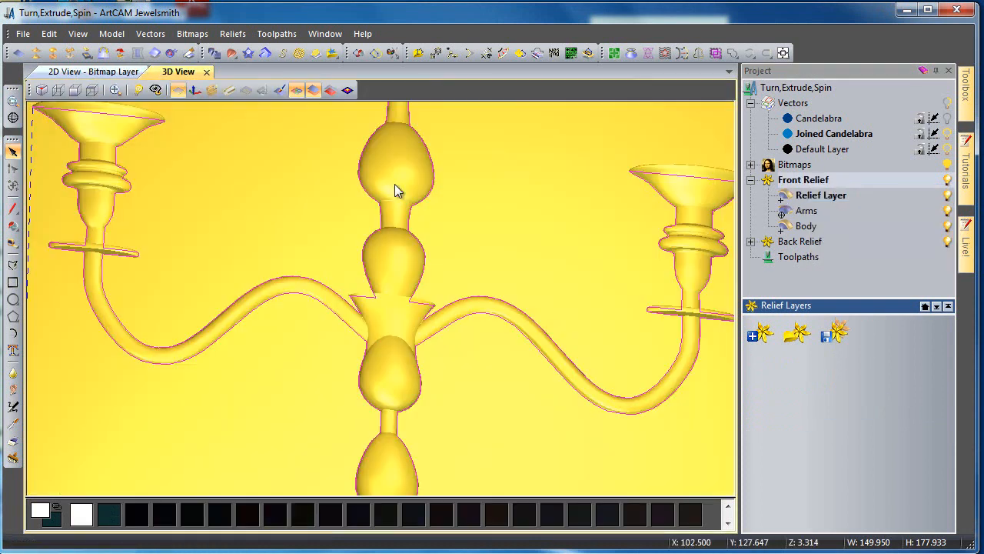
right_click(819, 195)
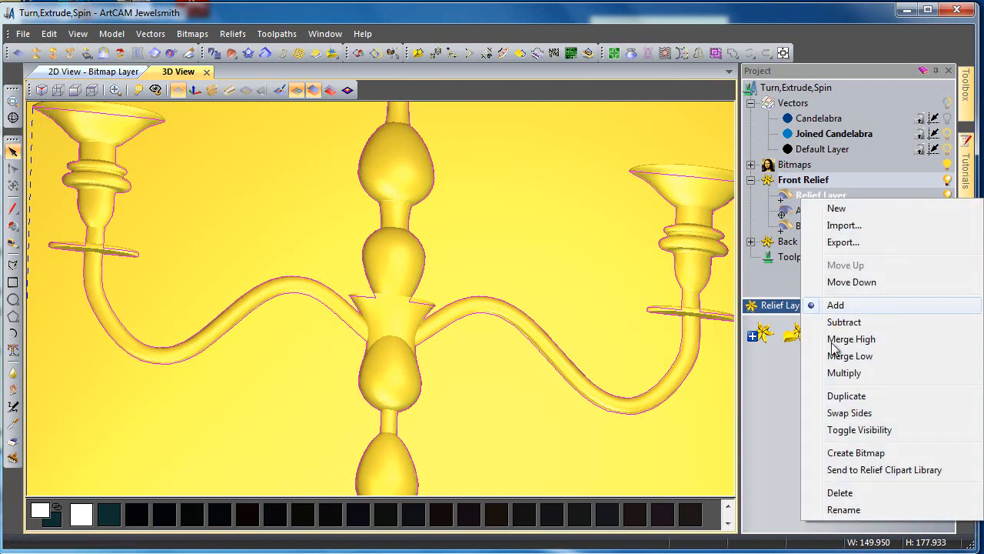
click(843, 510)
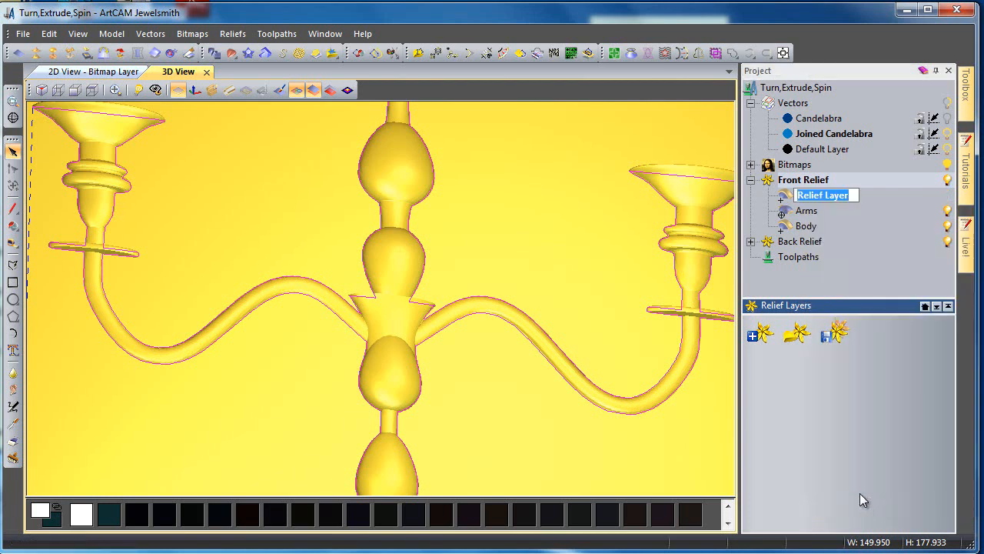
text(Texture)
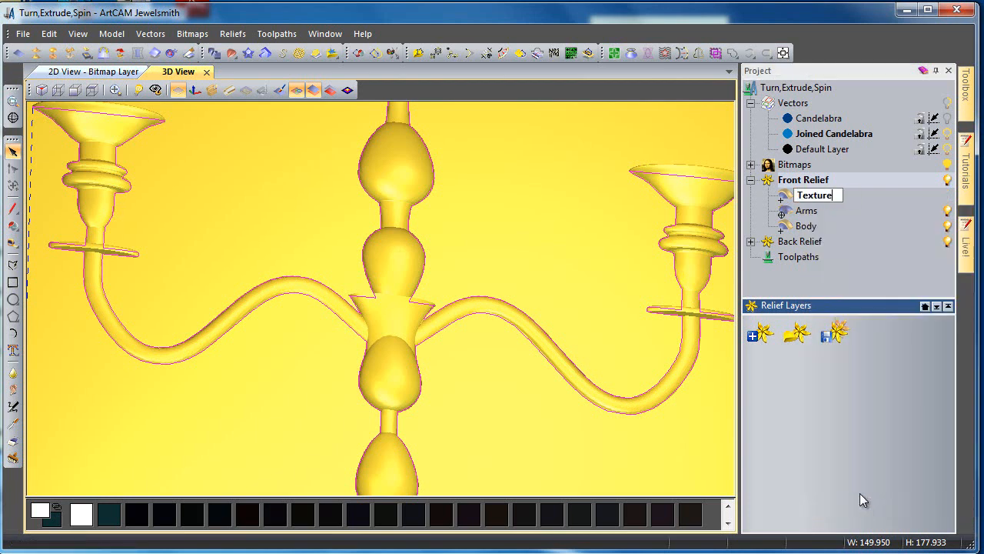
key(Return)
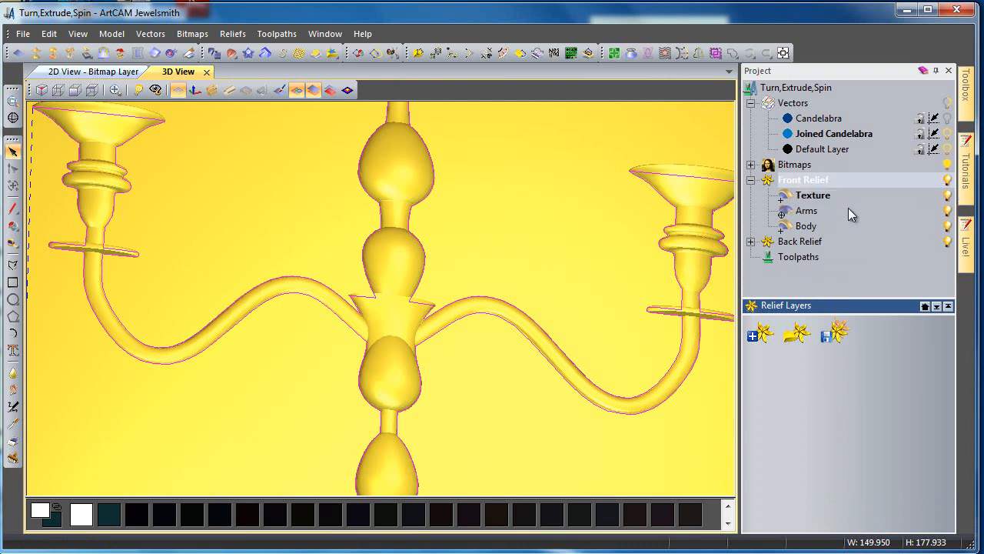
Start a Texture Relief on the Texture layer, limited to the selected vector
drag(263, 301, 259, 356)
scroll(259, 356, down, 3)
scroll(260, 359, down, 2)
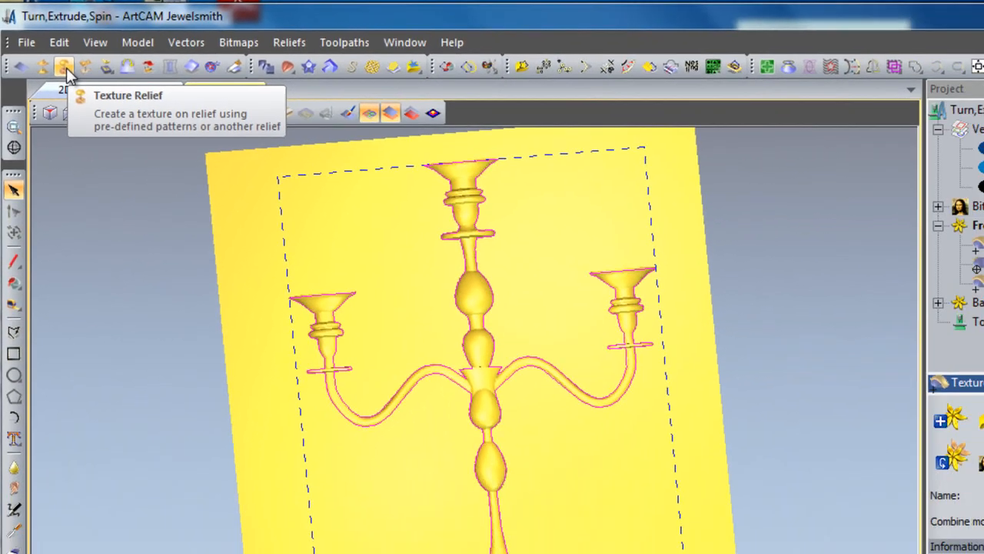
click(89, 97)
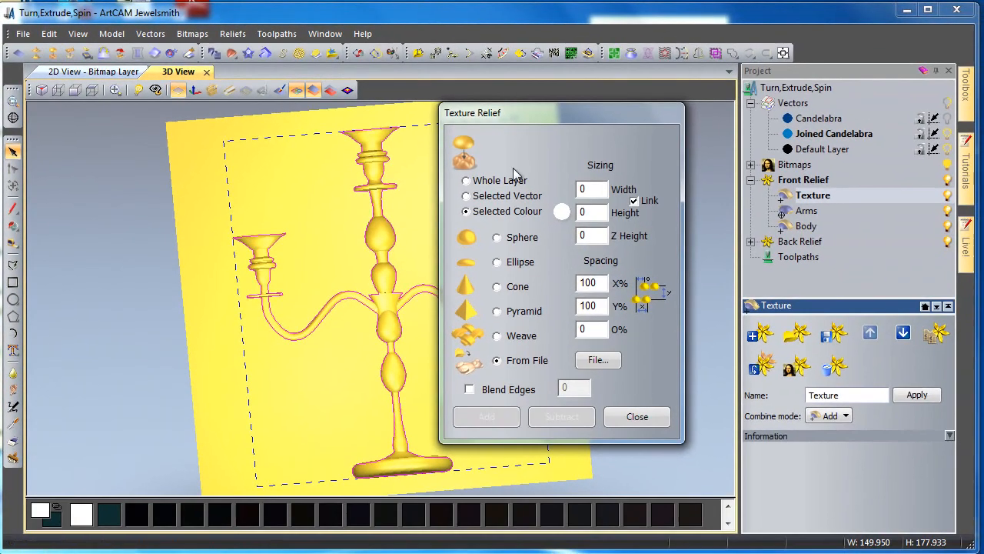
click(466, 182)
Load the Crumpled relief file from the Texture folder as the texture source
click(598, 361)
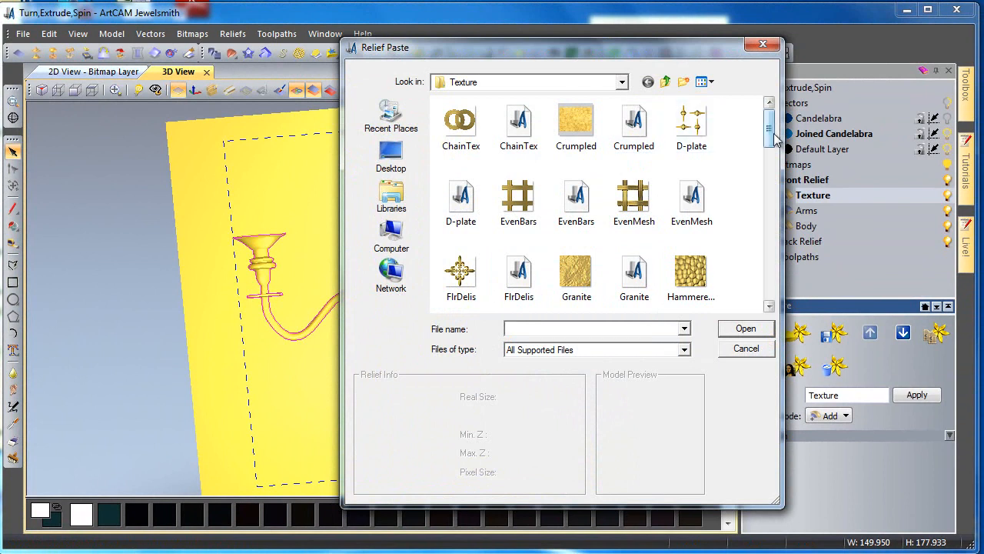
drag(772, 139, 786, 121)
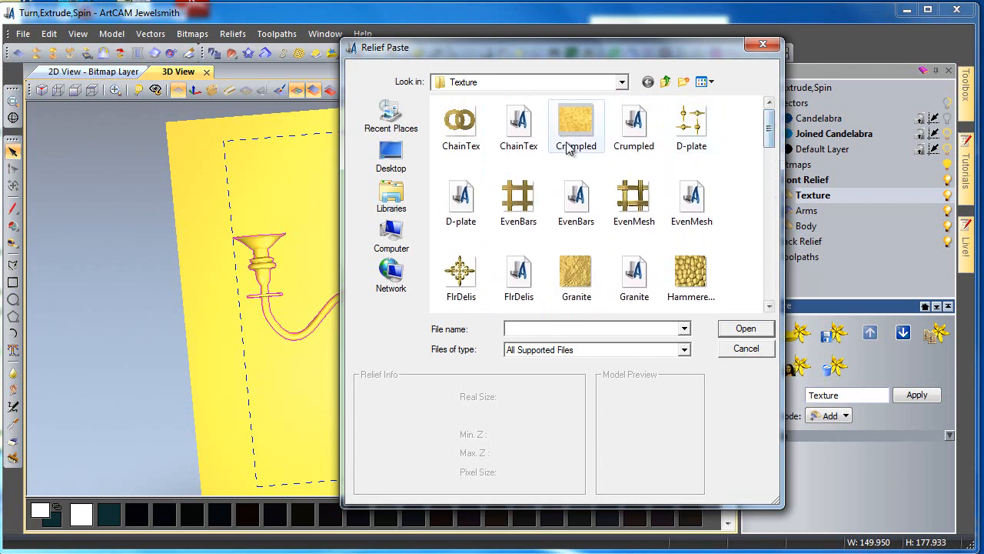
click(634, 127)
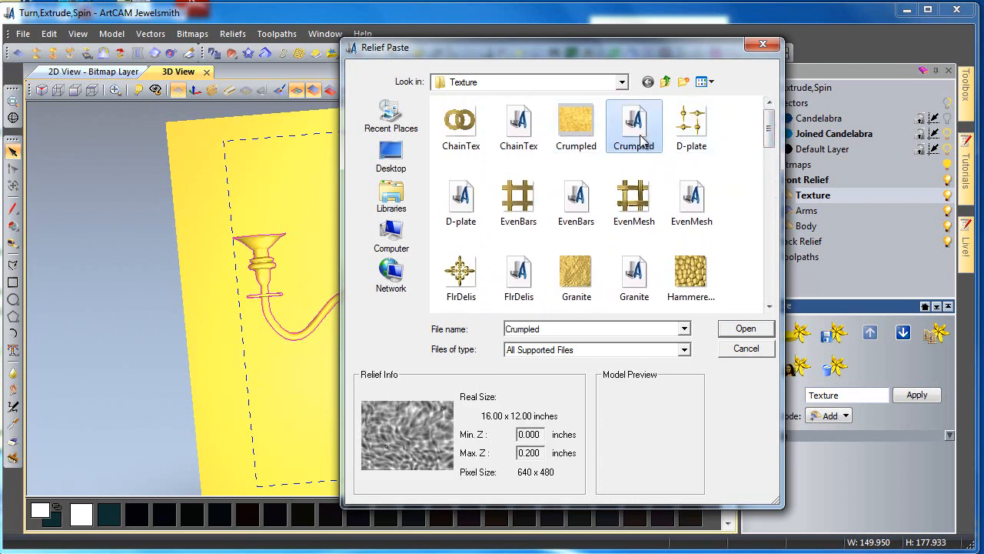
click(738, 327)
Set the crumpled texture's width to 10 with the height linked, and its Z height to 0.3
drag(608, 190, 542, 189)
text(10)
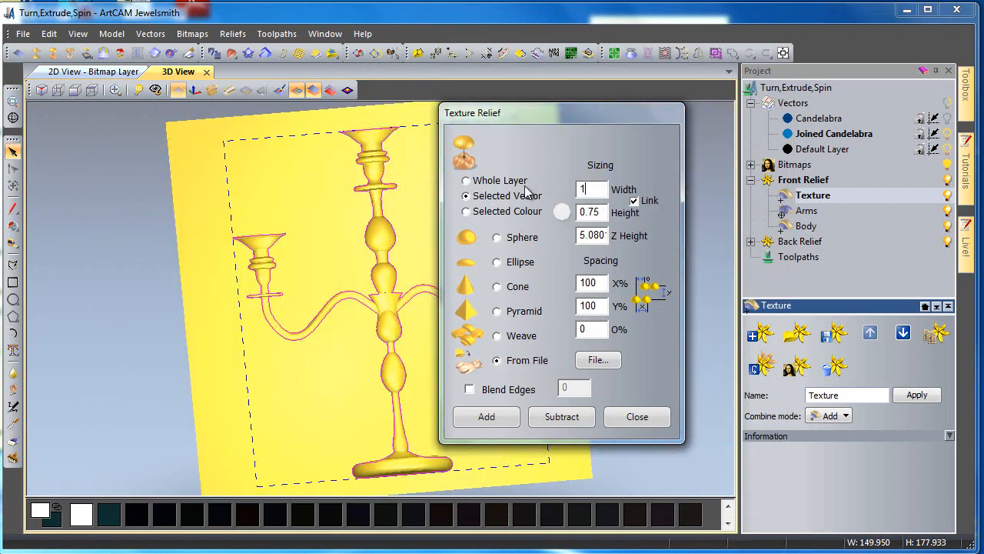
click(302, 356)
middle_drag(303, 356, 329, 299)
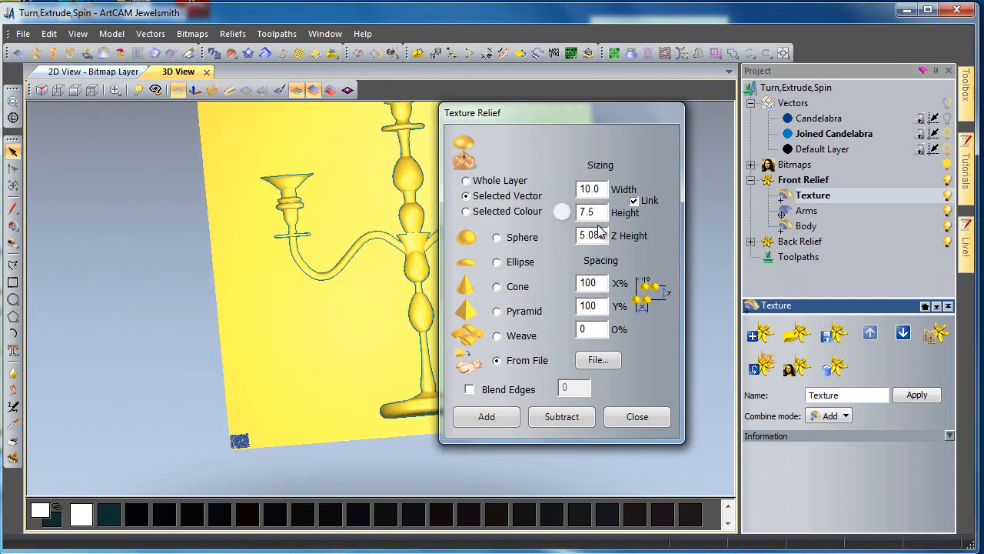
drag(580, 235, 724, 244)
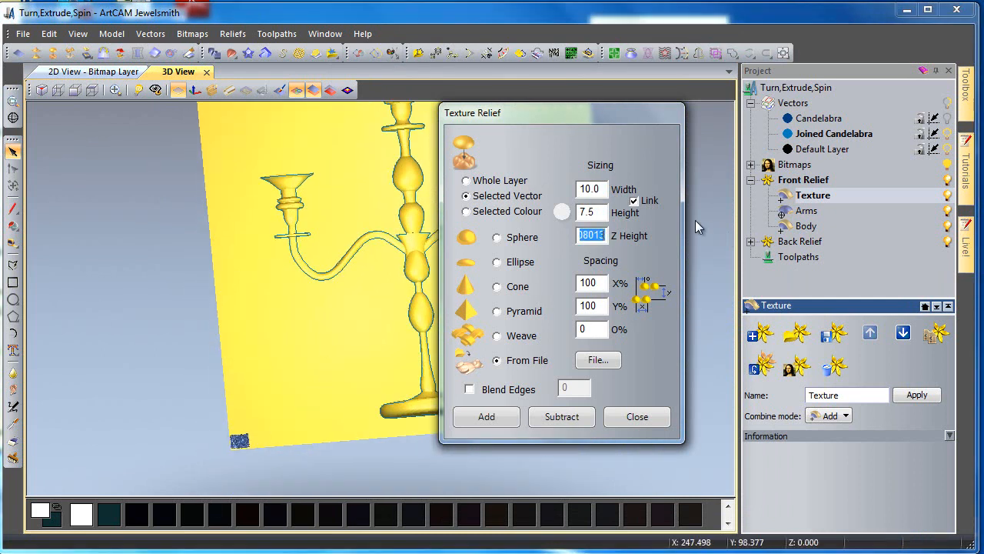
text(0.3)
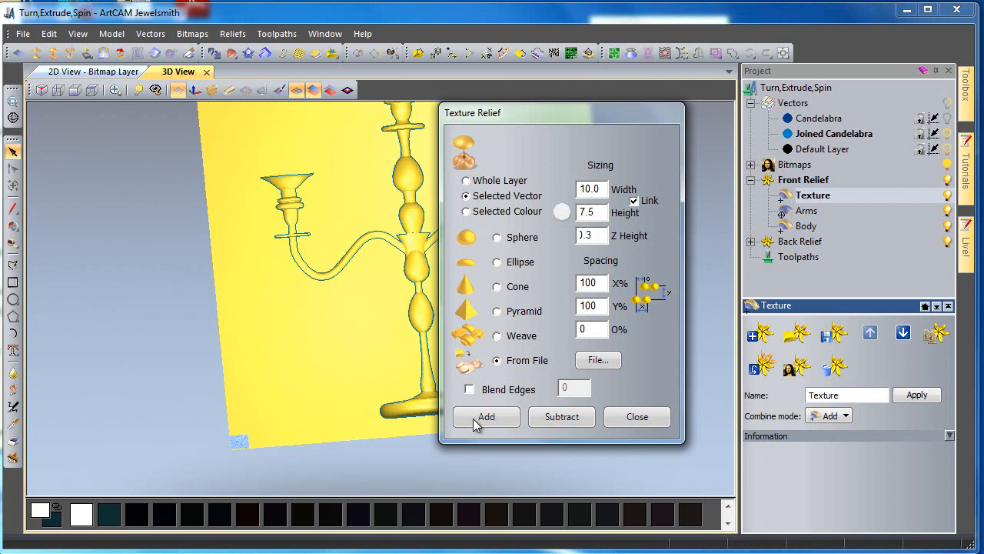
Reselect the joined candelabra outline, add the crumpled texture within it to the Texture layer, and finish the Texture Relief
click(306, 265)
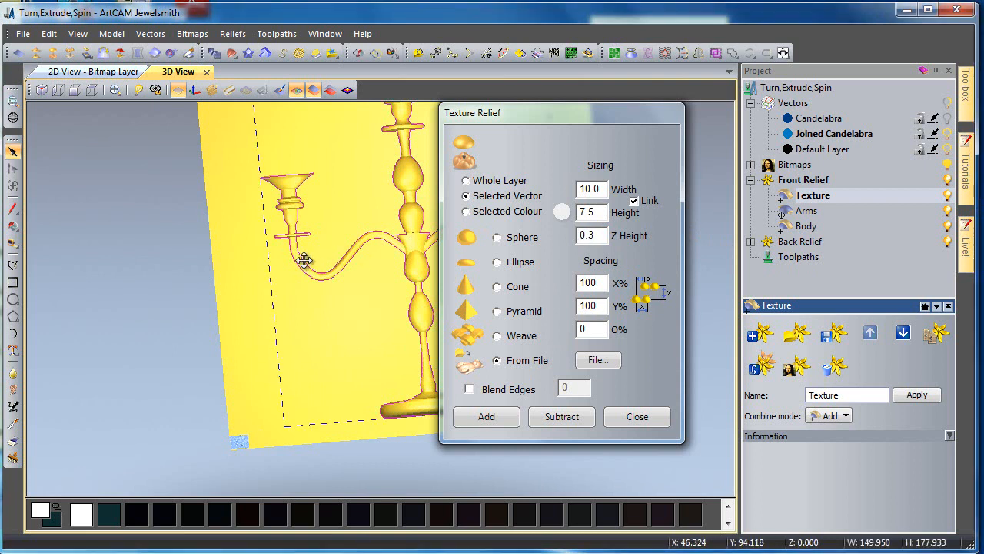
click(480, 419)
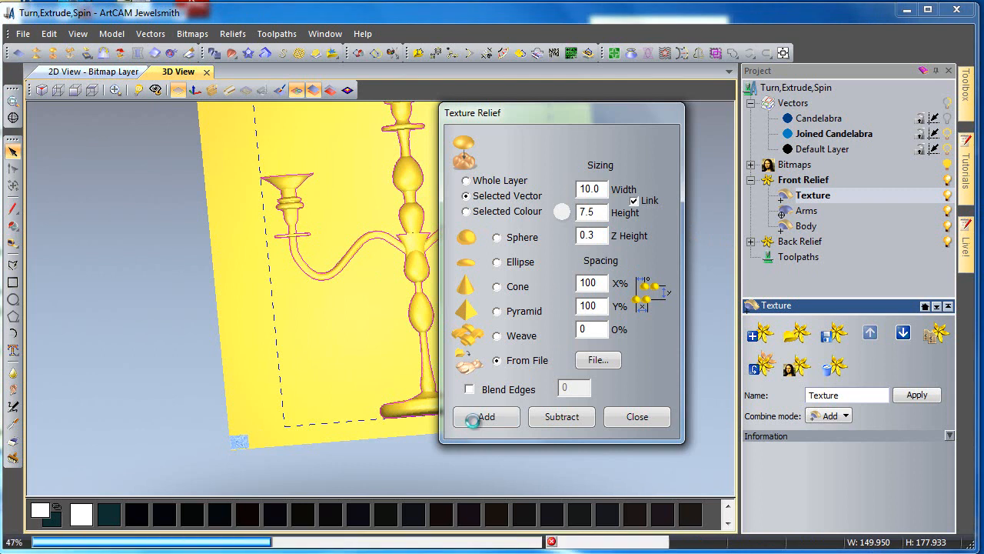
click(608, 419)
click(218, 301)
Inspect the textured surface up close, then view the whole candelabra straight from the front with the vectors hidden
scroll(446, 300, up, 3)
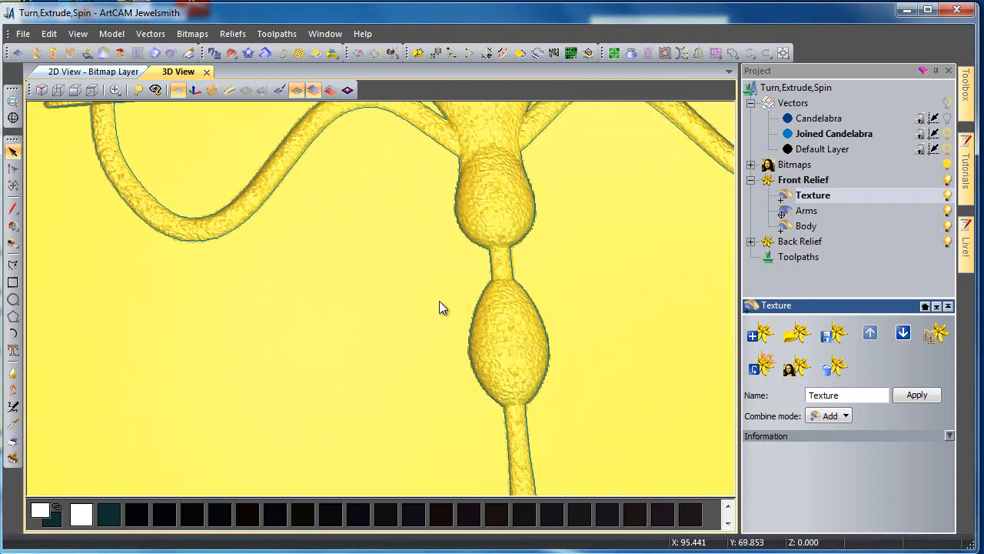
scroll(490, 398, down, 5)
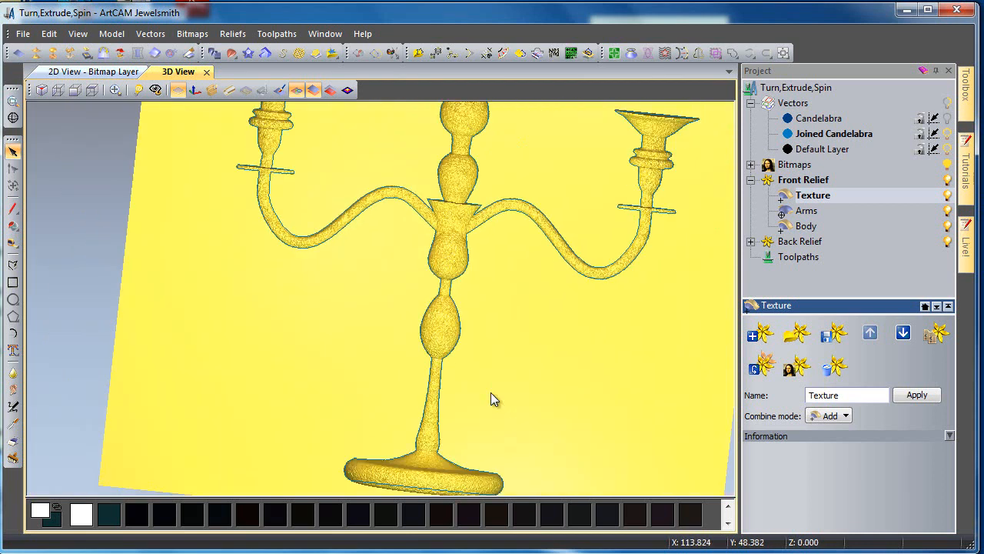
click(101, 86)
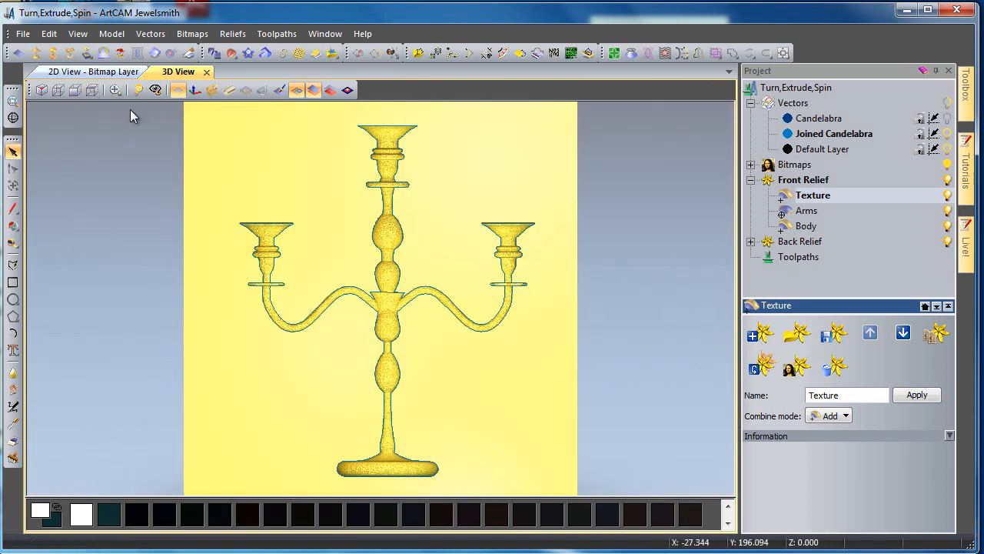
click(297, 90)
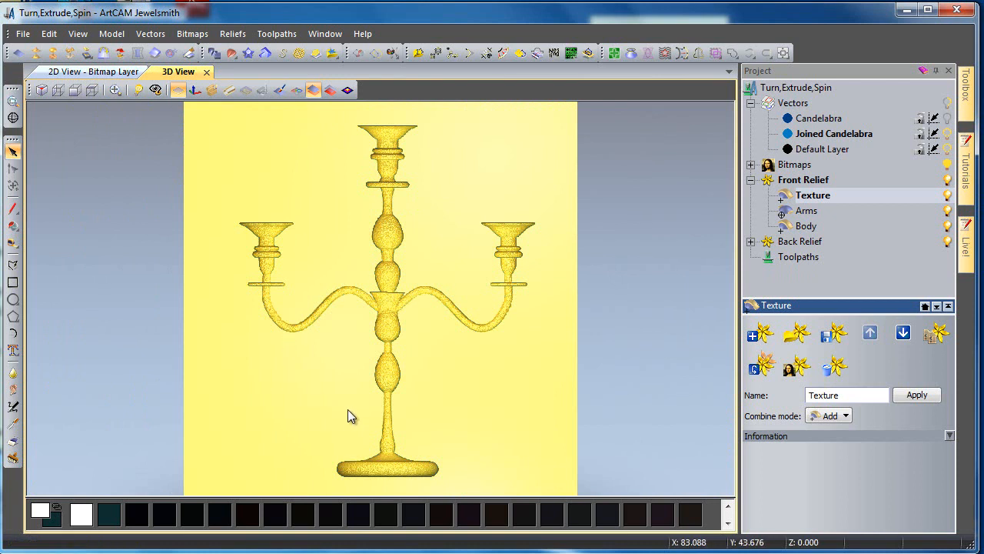